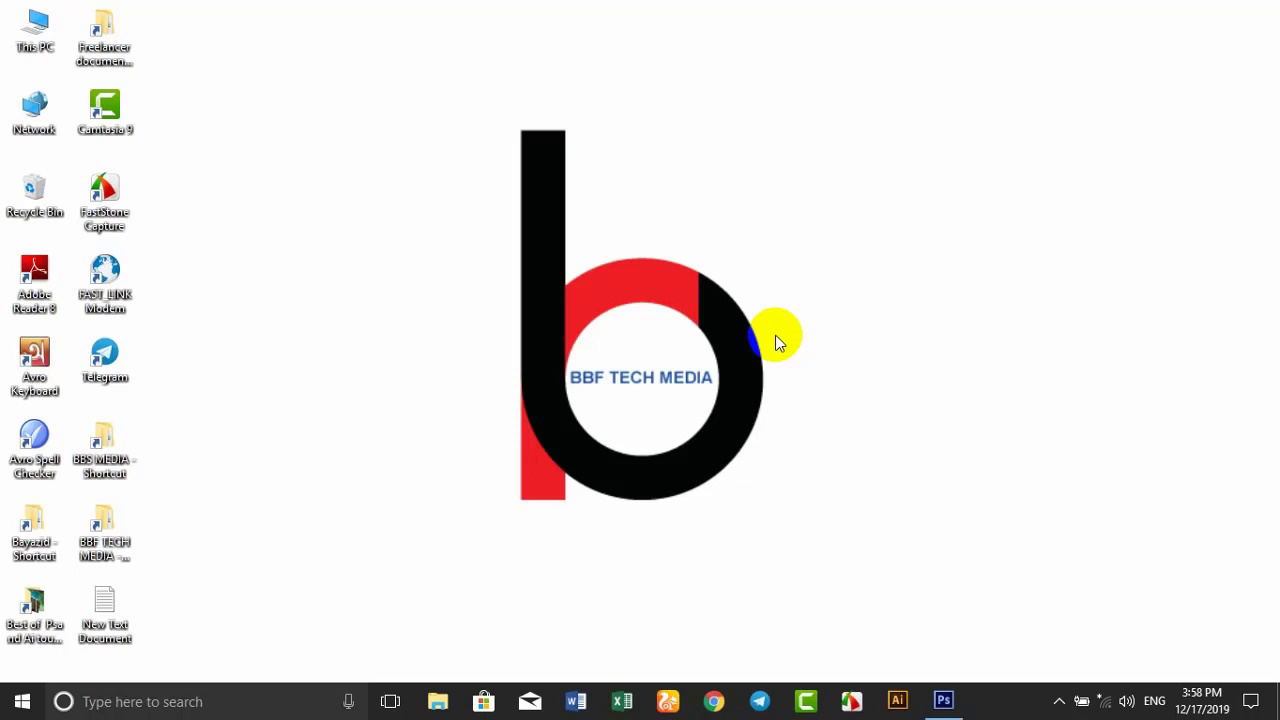
# Step: Bring up Photoshop and switch between the coastal frame photo and the girl-in-hat portrait, ending on the portrait
pyautogui.click(943, 701)
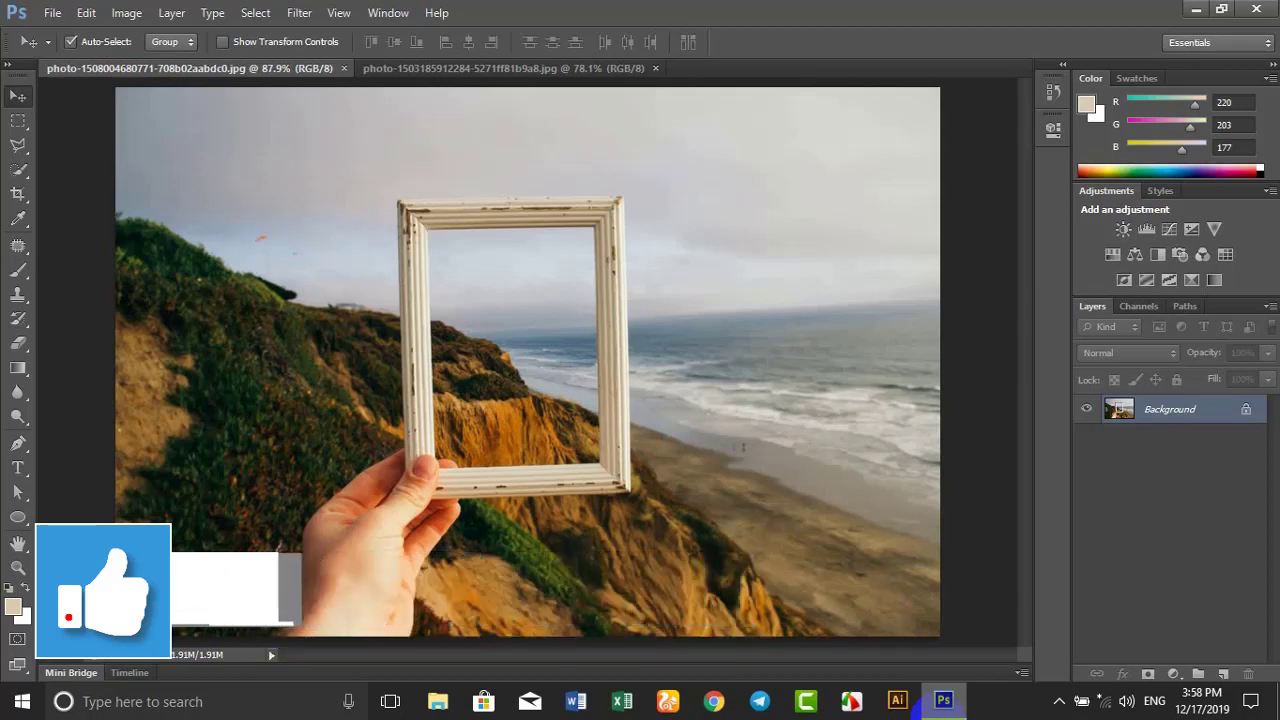
pyautogui.click(588, 72)
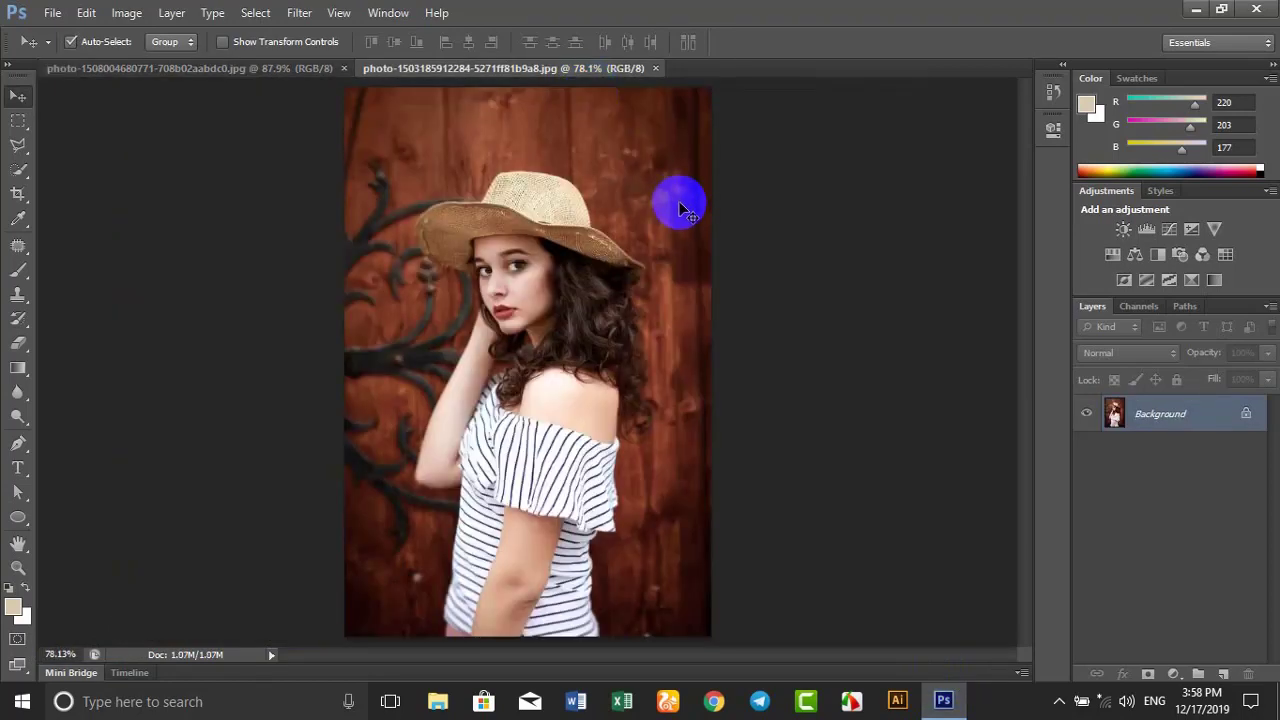
pyautogui.click(295, 65)
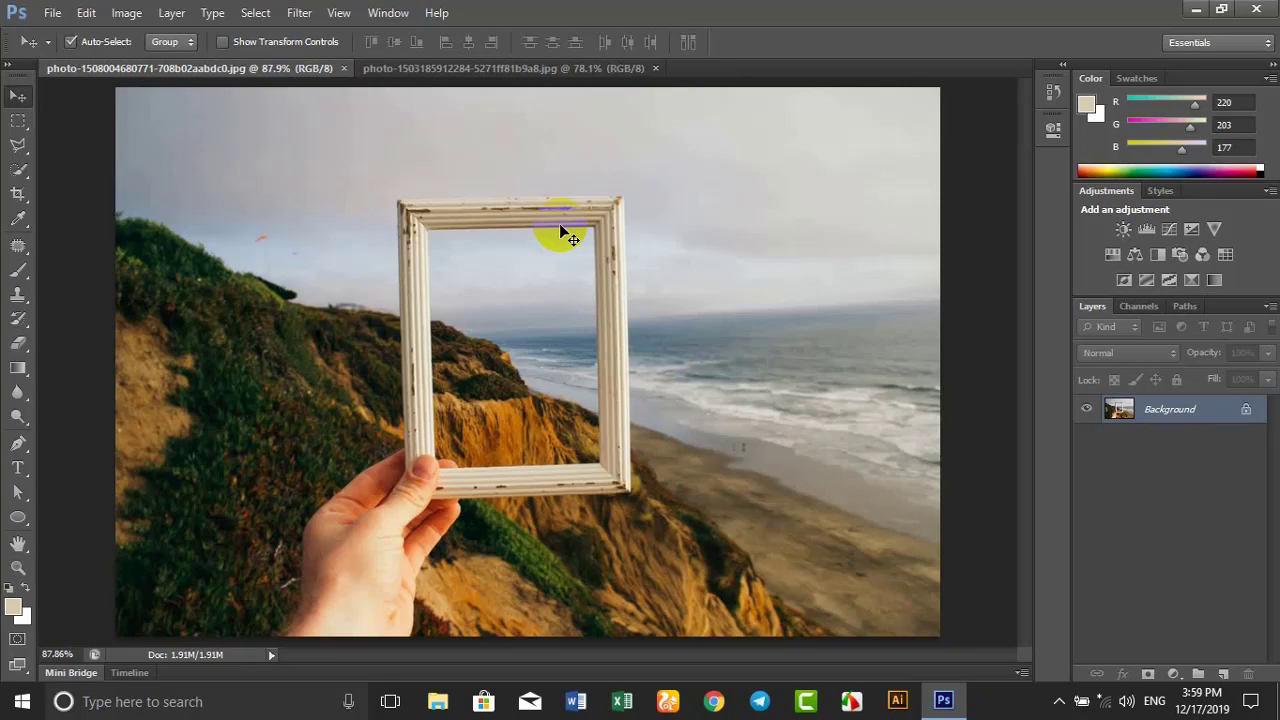
pyautogui.click(535, 67)
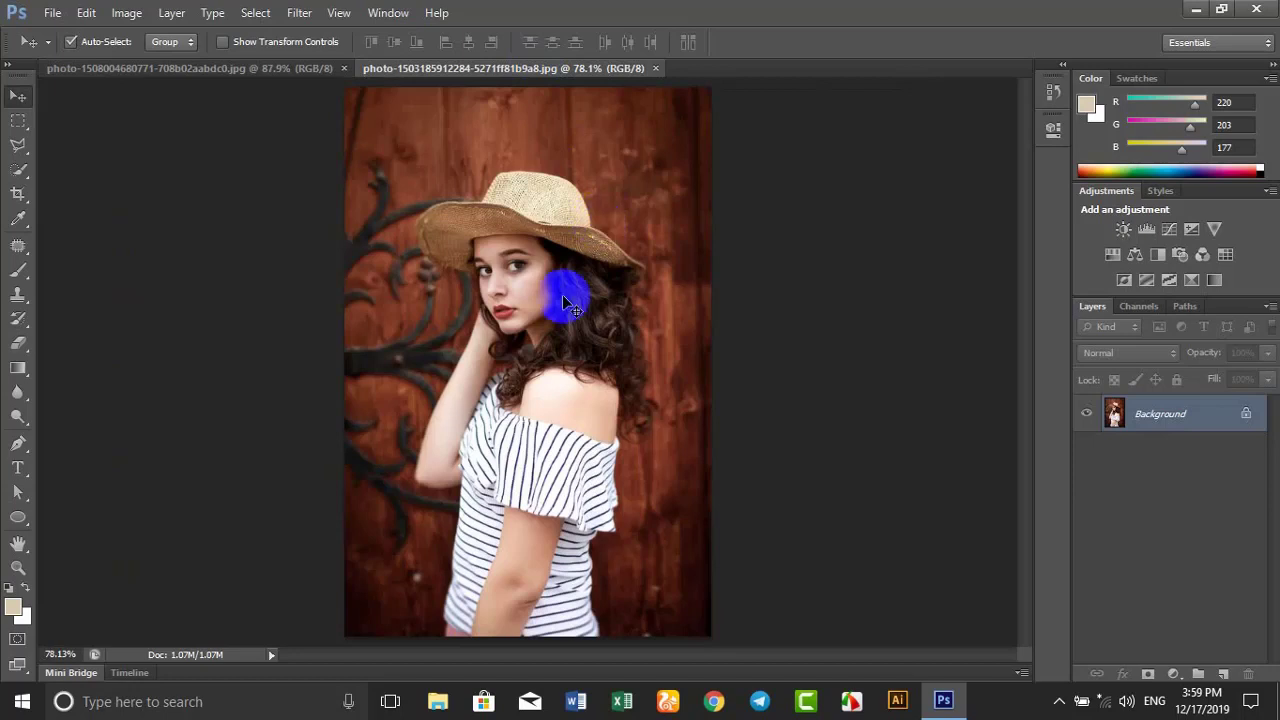
# Step: Select the entire girl-in-hat portrait with the Rectangular Marquee Tool
pyautogui.click(40, 120)
pyautogui.moveTo(41, 121); pyautogui.dragTo(176, 127)
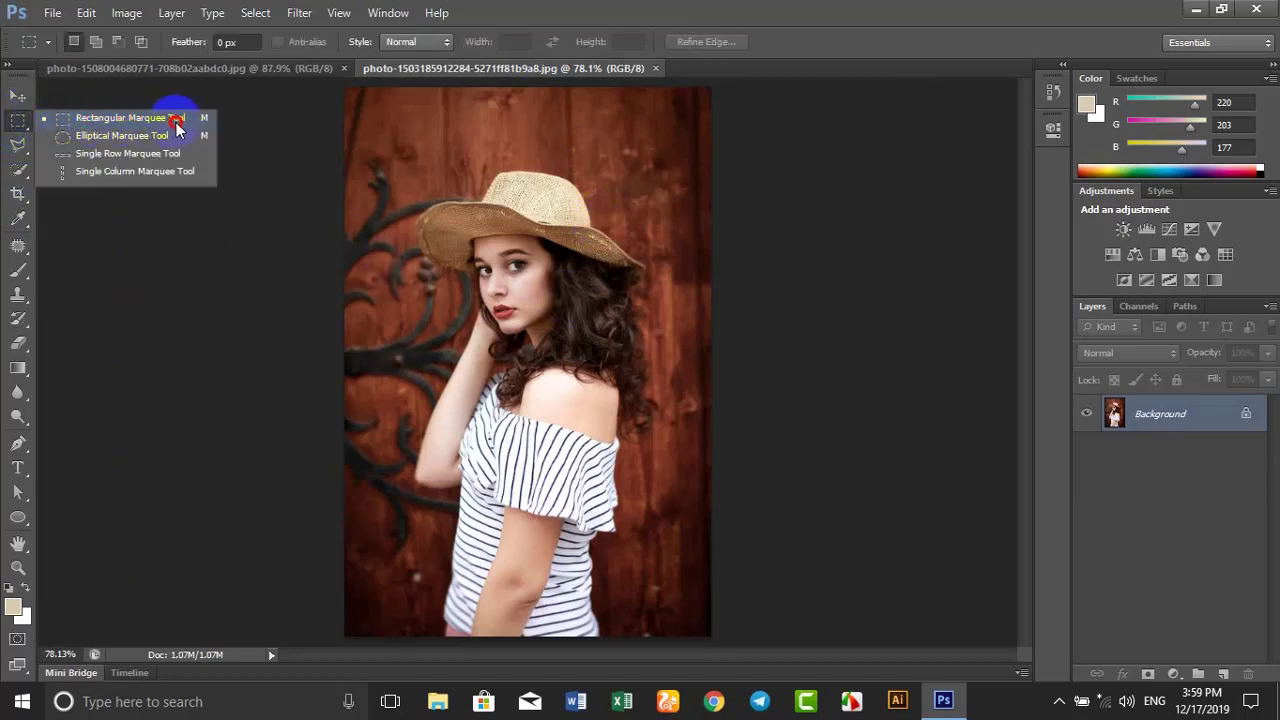
pyautogui.moveTo(176, 127); pyautogui.dragTo(176, 127)
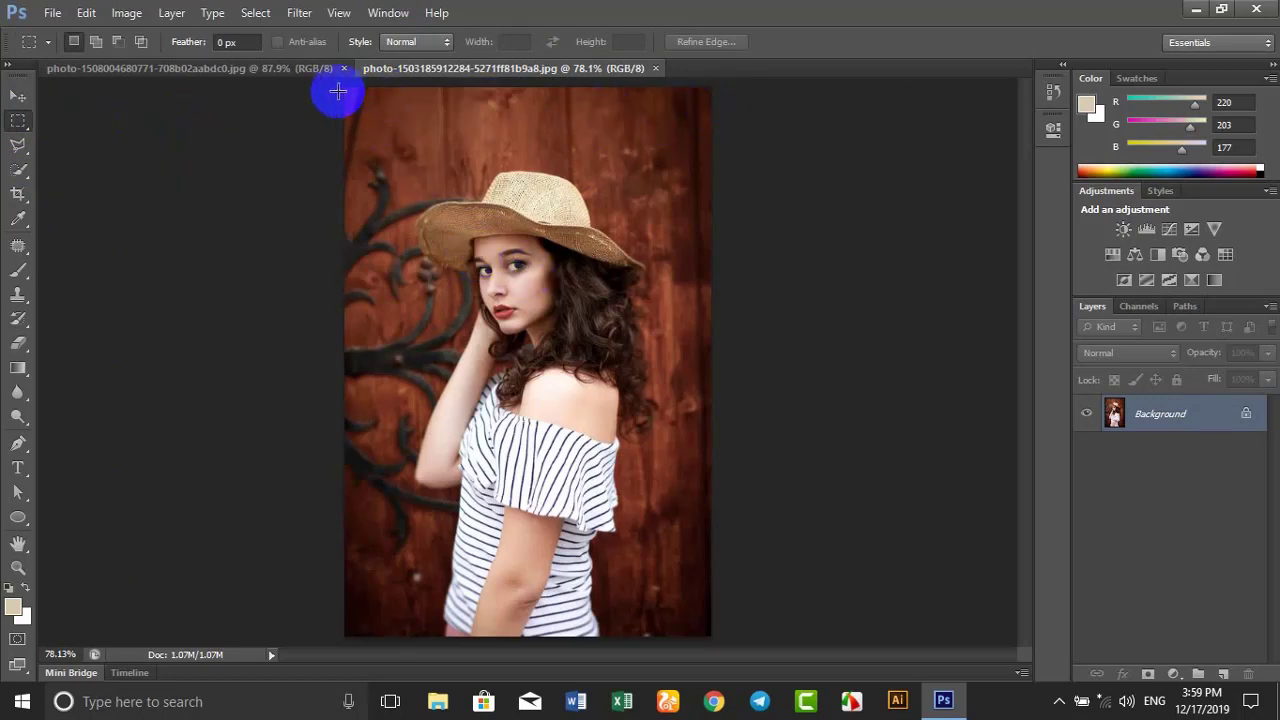
pyautogui.moveTo(345, 88)
pyautogui.mouseDown()
pyautogui.moveTo(613, 389)
pyautogui.moveTo(723, 643)
pyautogui.mouseUp()
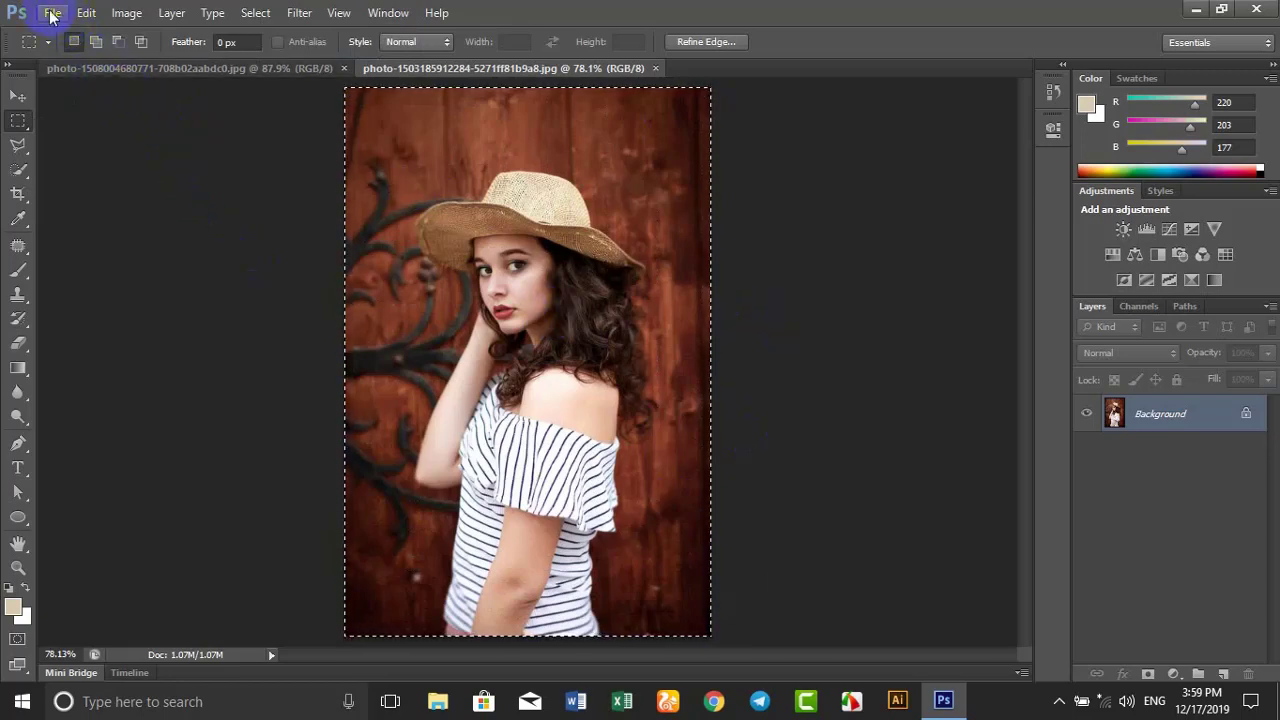
# Step: Copy the selected portrait and return to the coastal frame photo
pyautogui.click(82, 14)
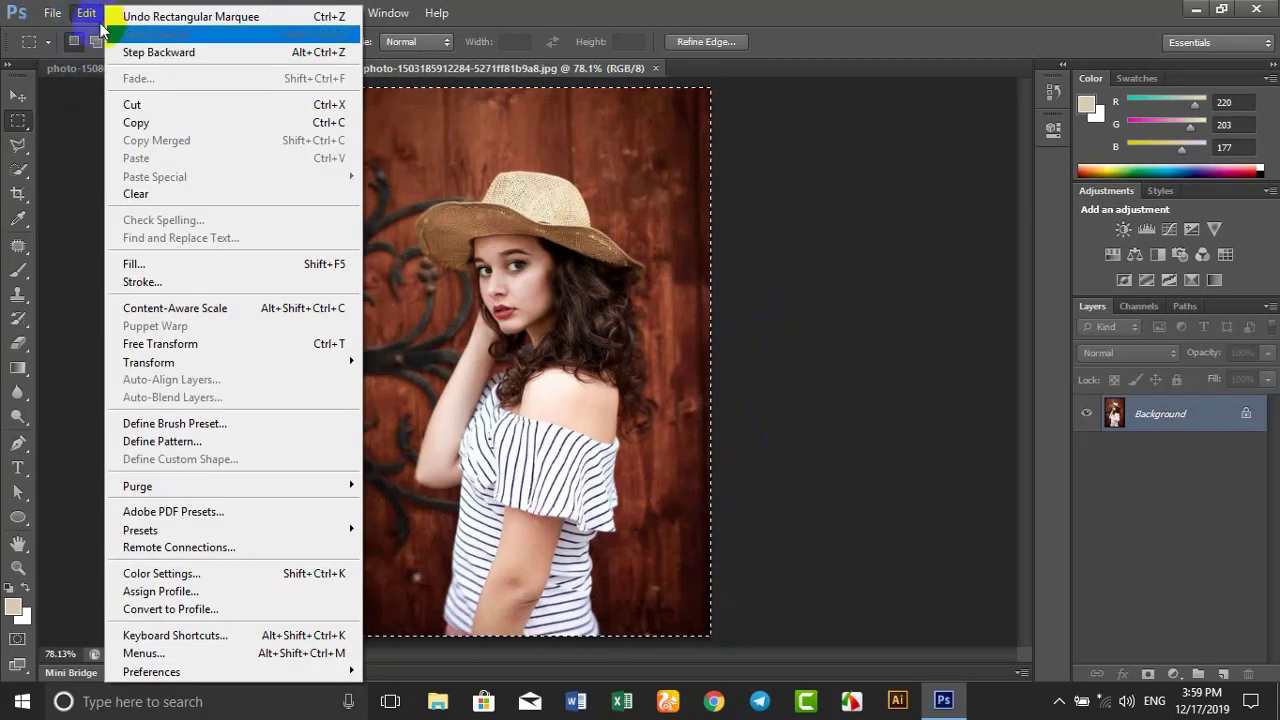
pyautogui.click(168, 123)
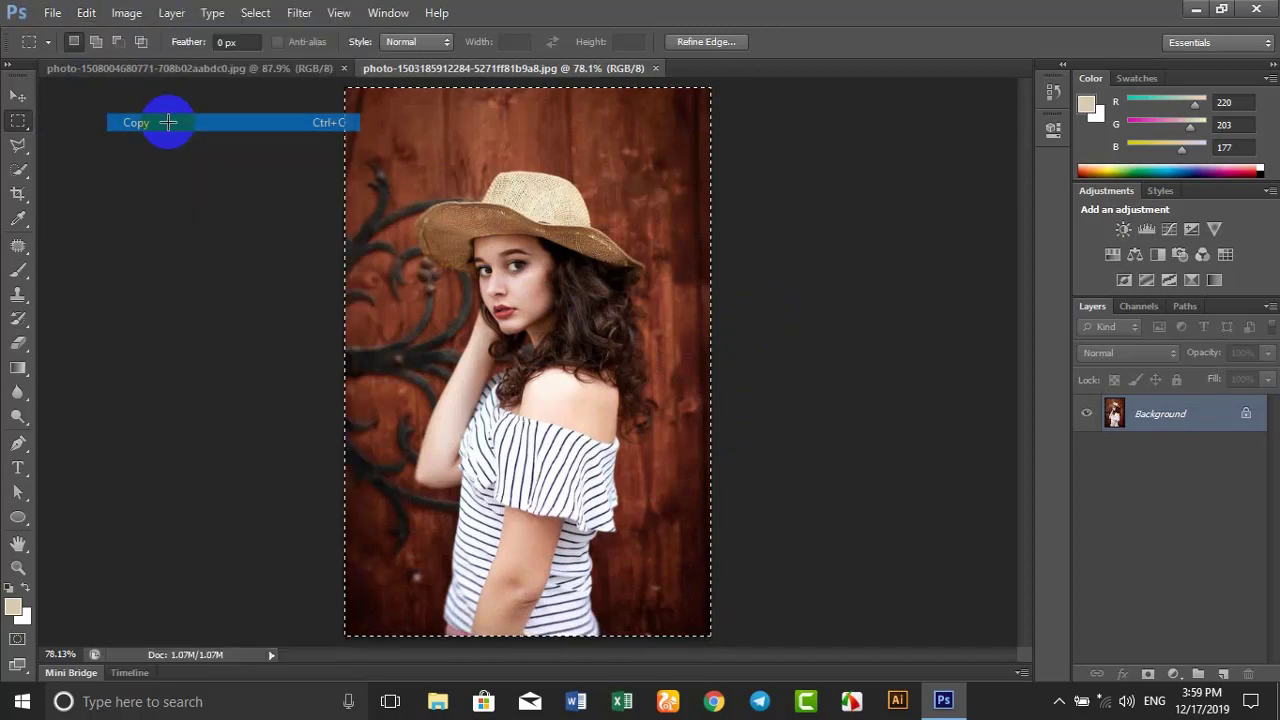
pyautogui.click(150, 70)
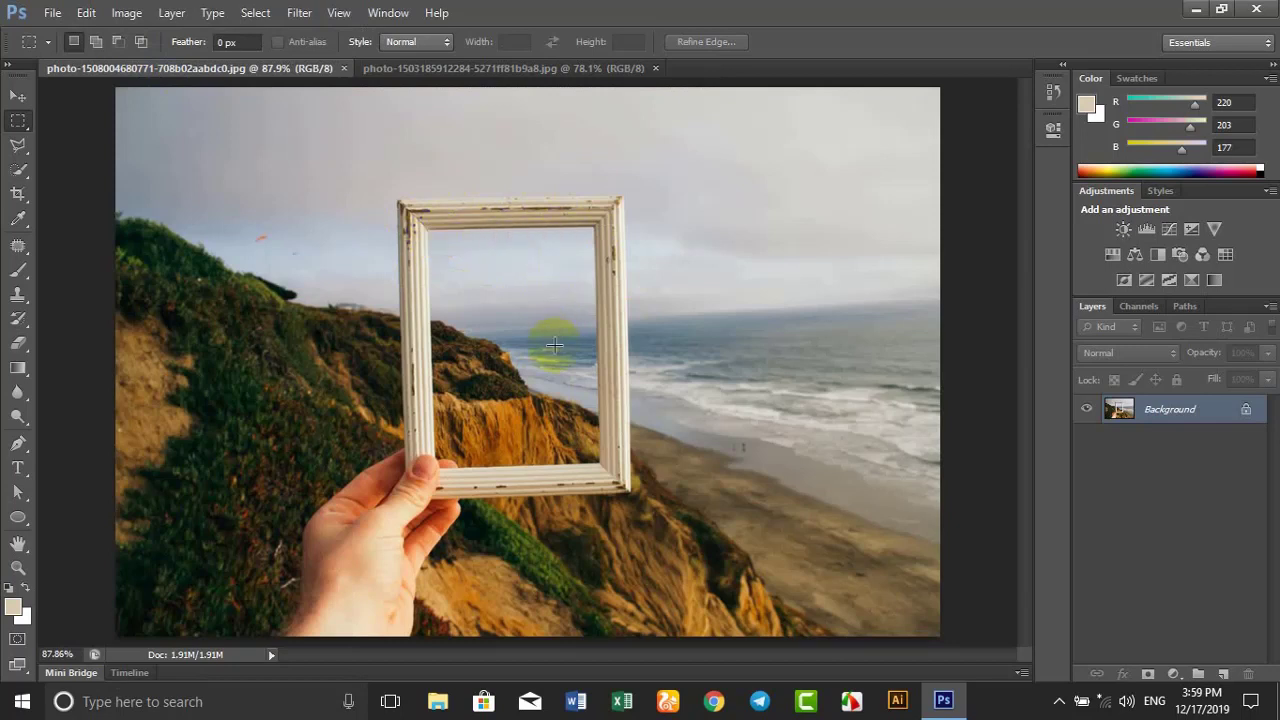
pyautogui.click(432, 231)
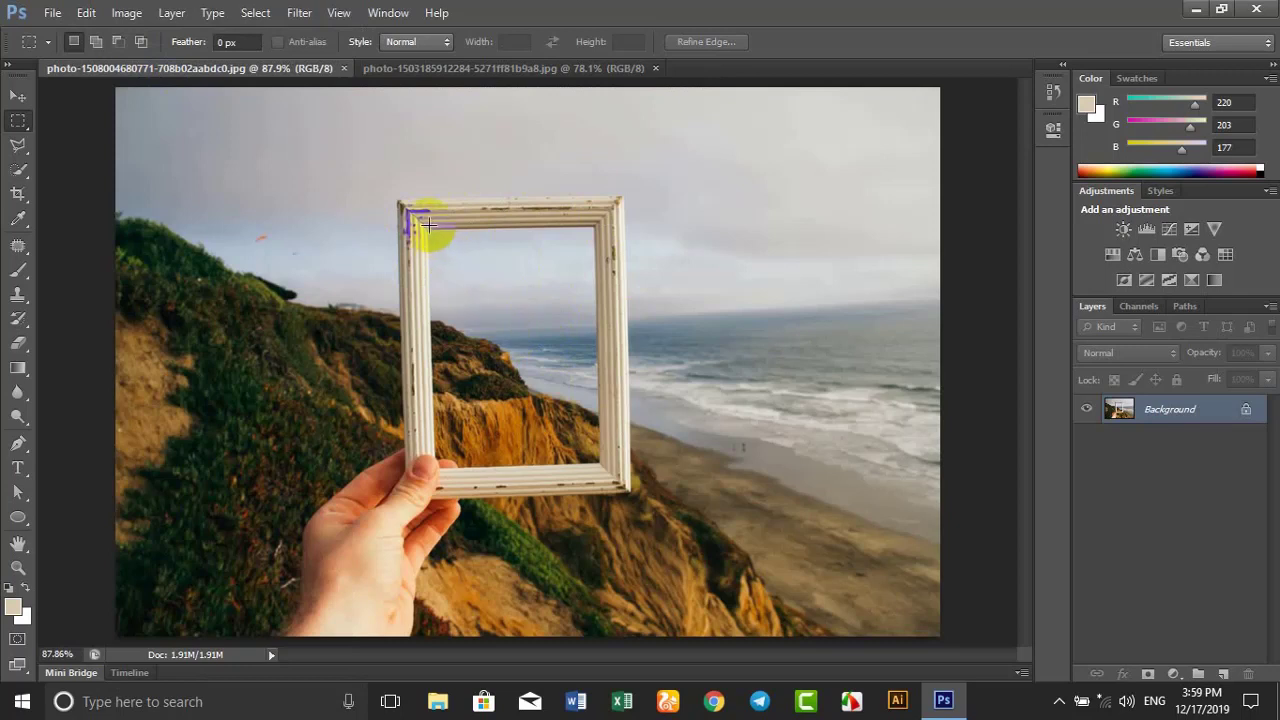
pyautogui.moveTo(428, 229); pyautogui.dragTo(596, 451)
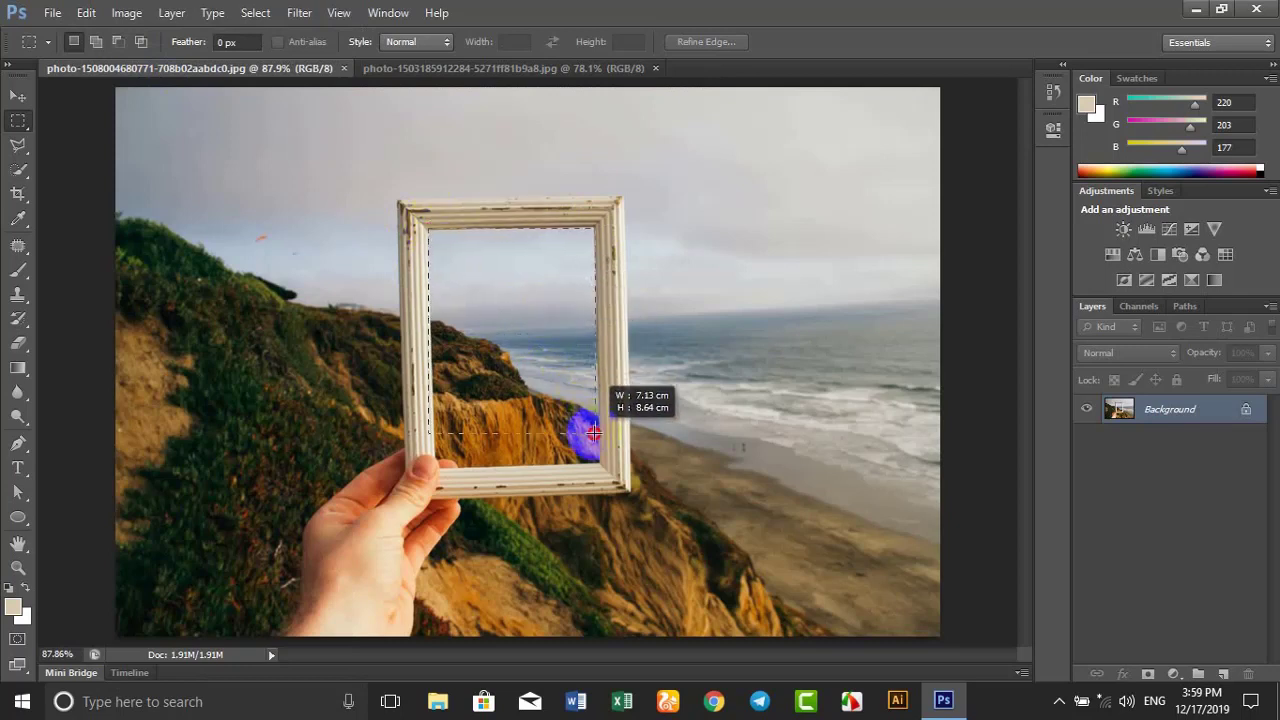
pyautogui.moveTo(596, 451); pyautogui.dragTo(600, 463)
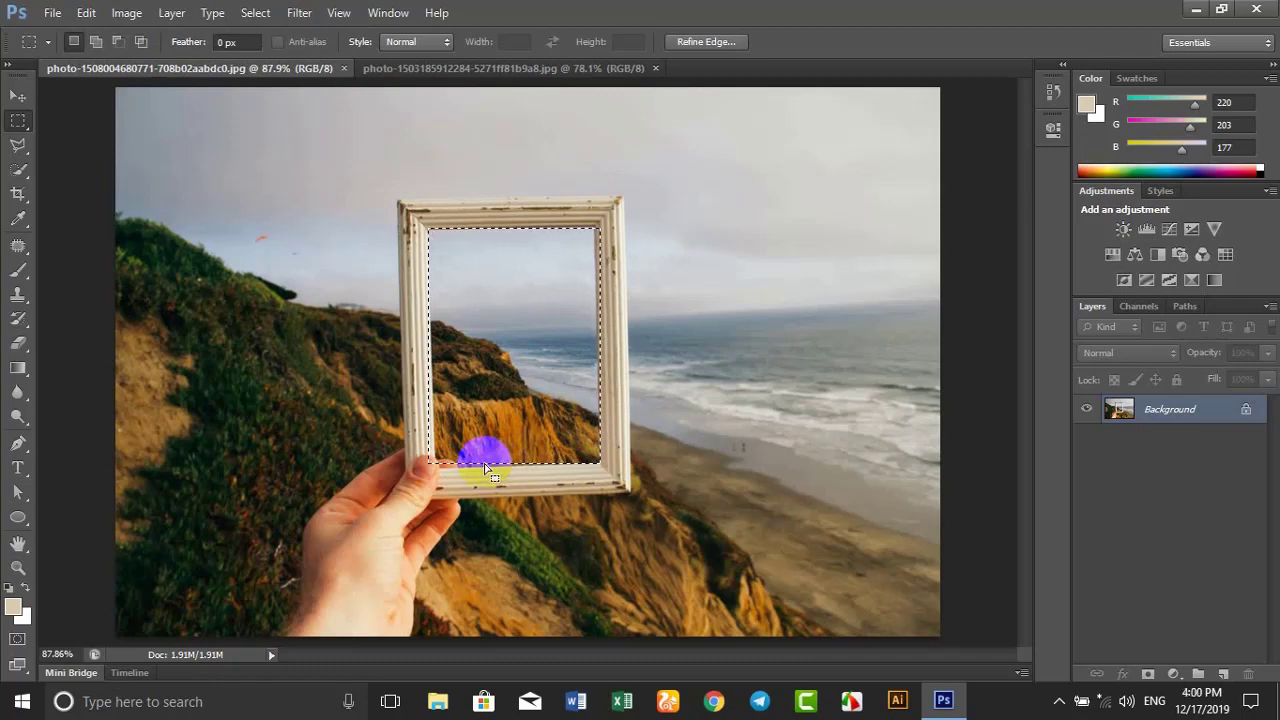
pyautogui.scroll(2, 430, 487)
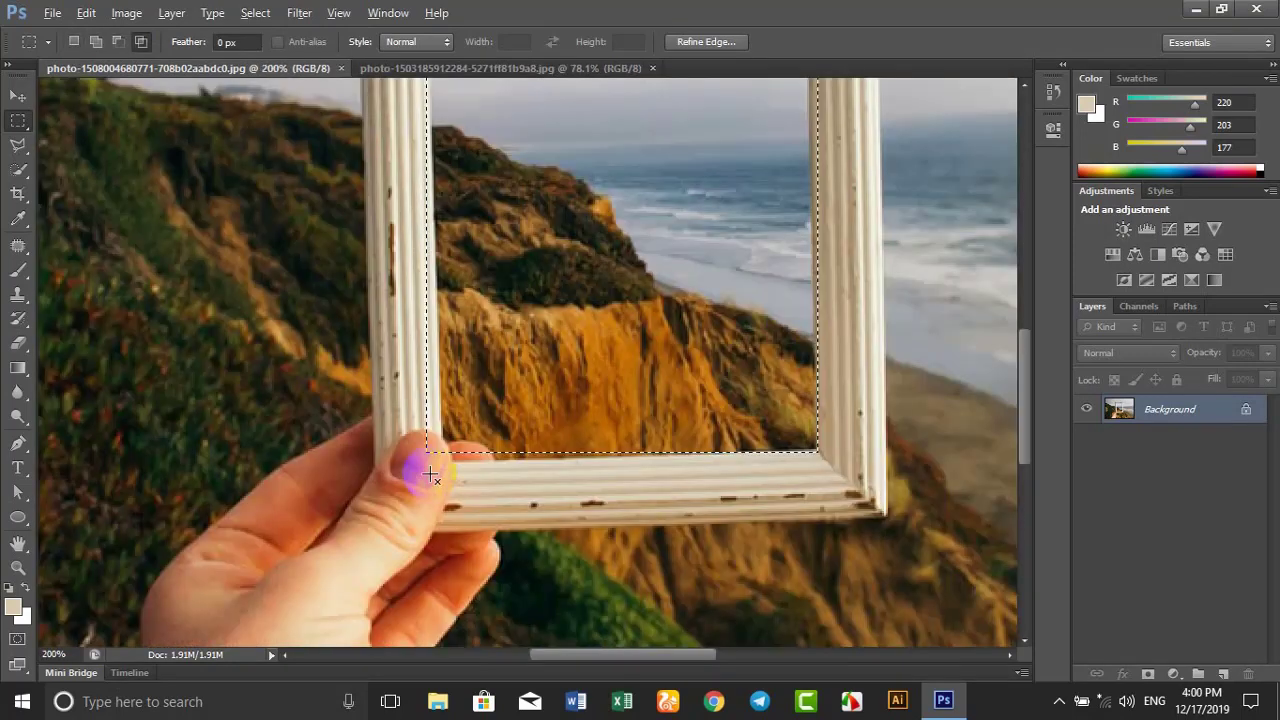
pyautogui.scroll(2, 420, 460)
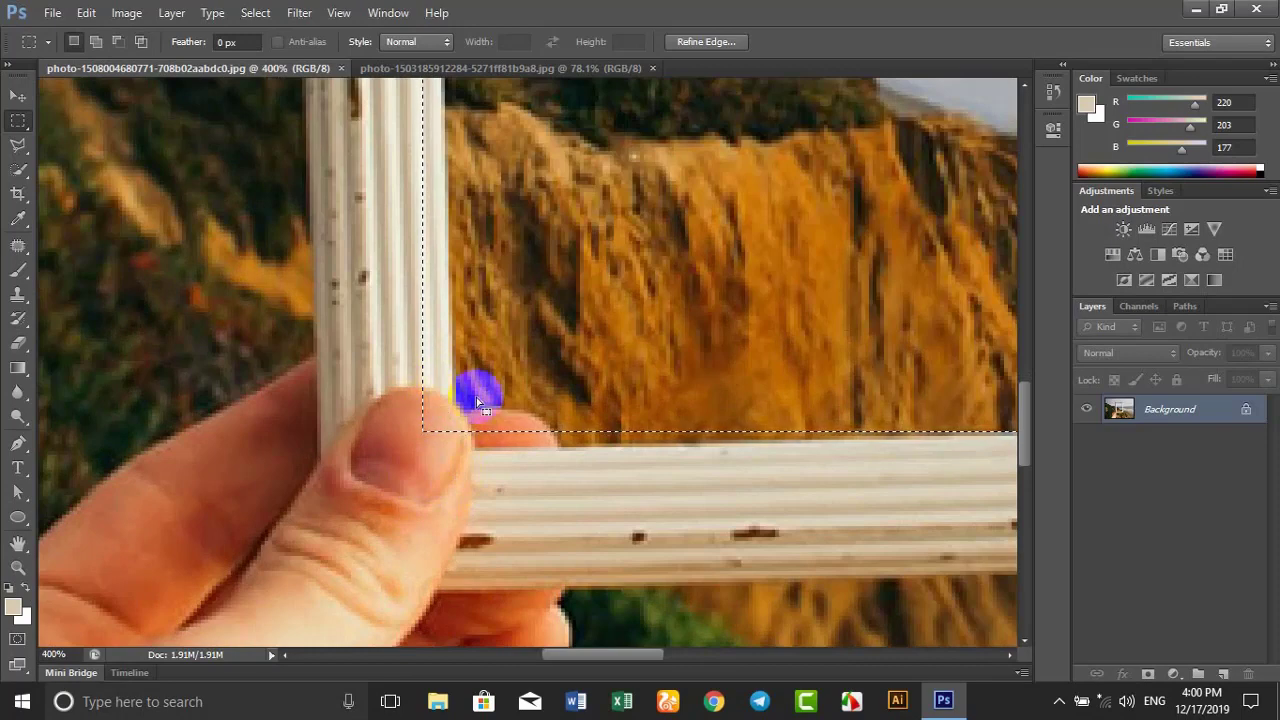
pyautogui.scroll(-2, 385, 395)
pyautogui.scroll(-1, 385, 390)
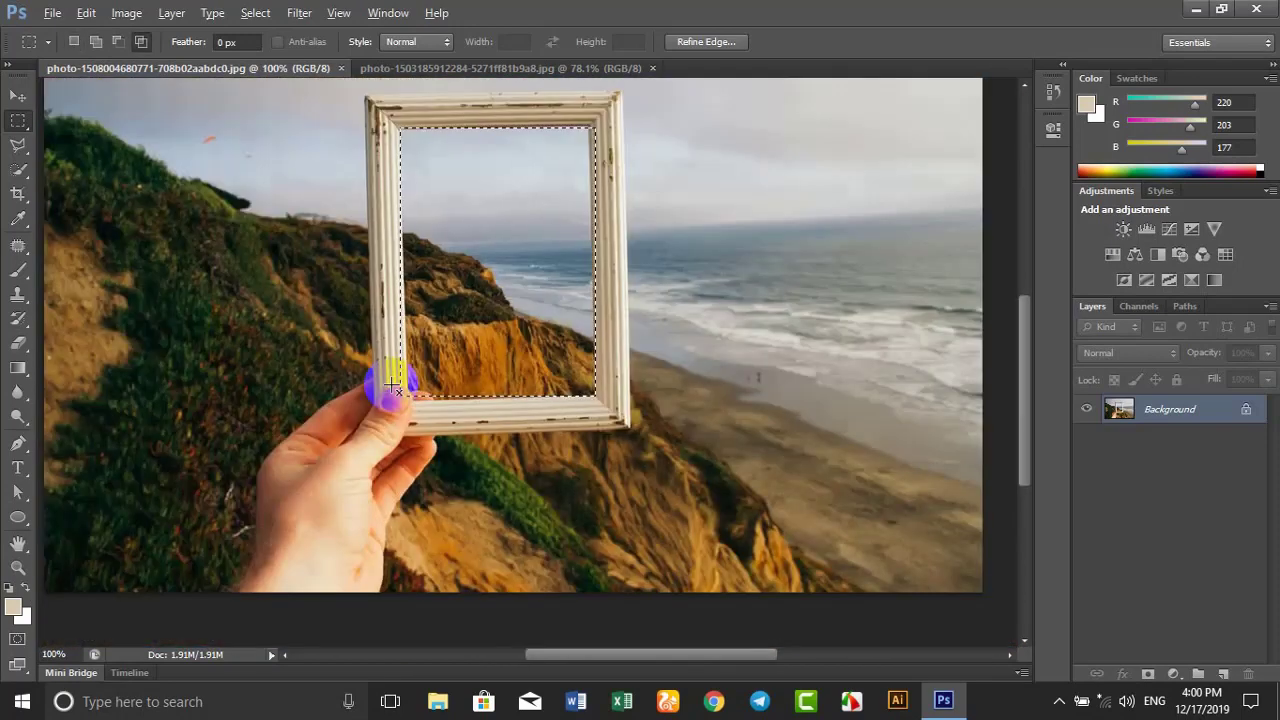
pyautogui.click(481, 397)
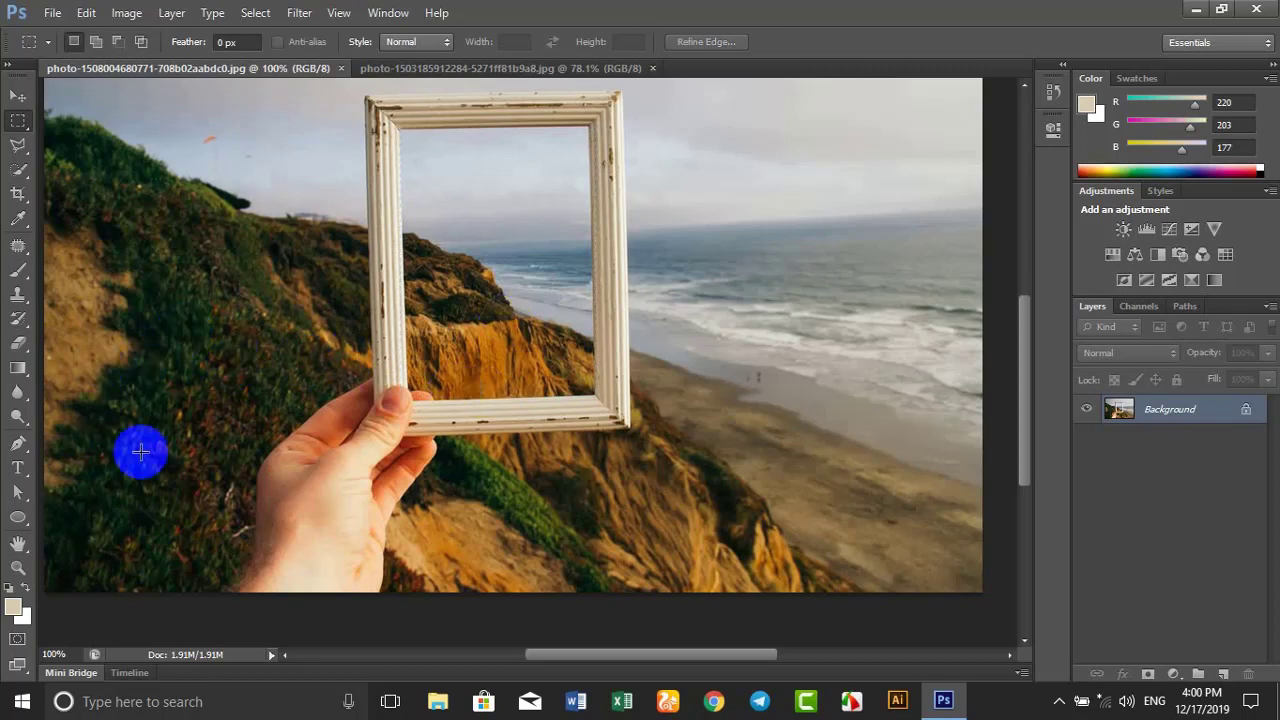
# Step: With the Pen Tool, anchor the frame opening's inner top-left and top-right corners
pyautogui.click(18, 445)
pyautogui.rightClick(18, 445)
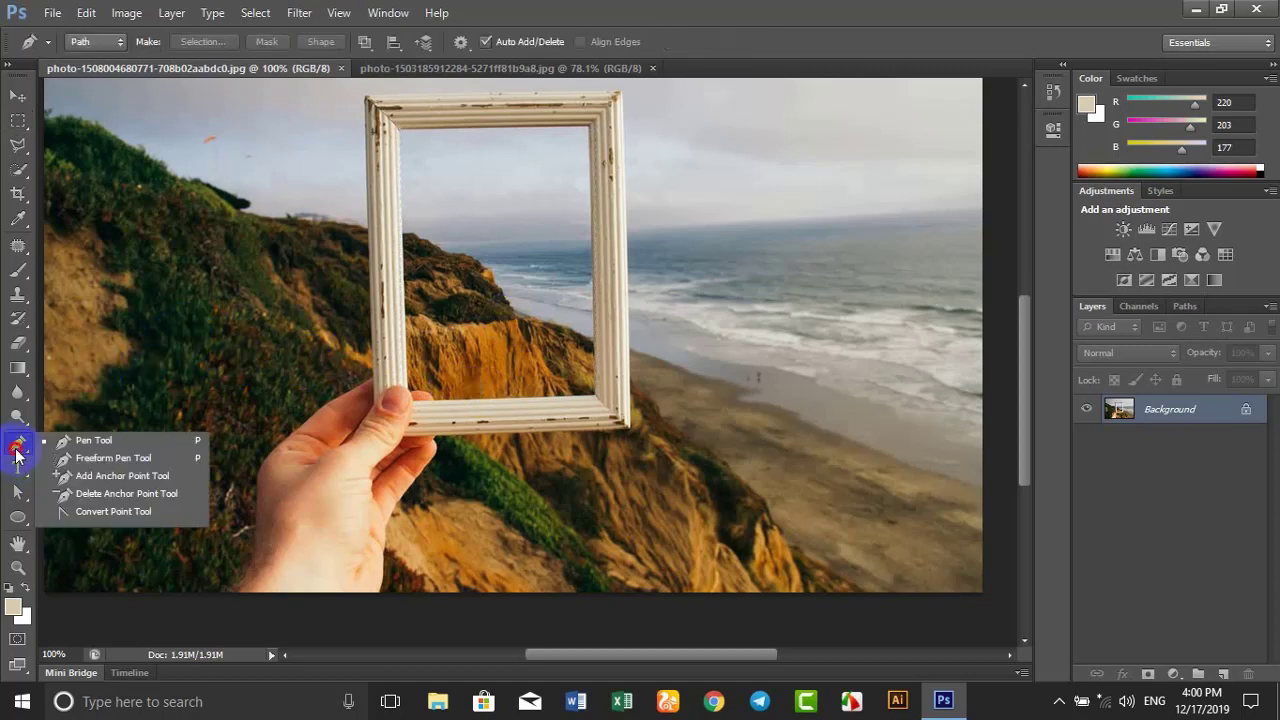
pyautogui.click(96, 443)
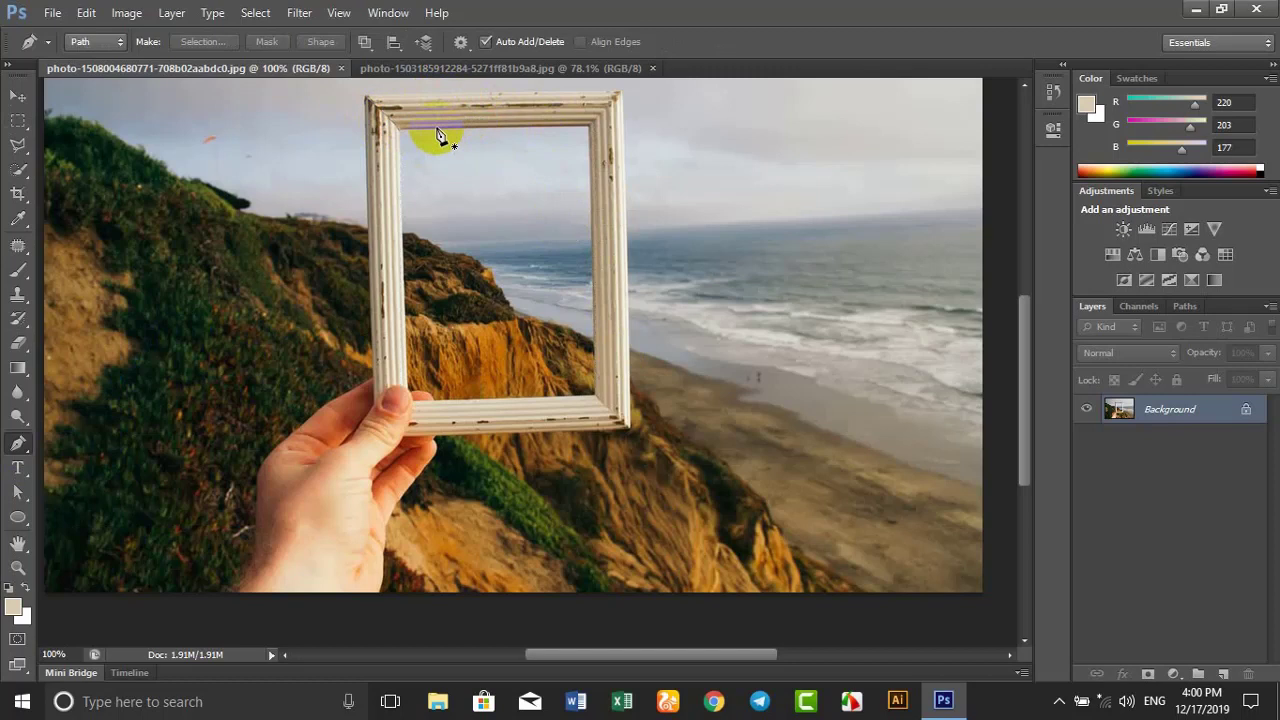
pyautogui.scroll(2, 415, 110)
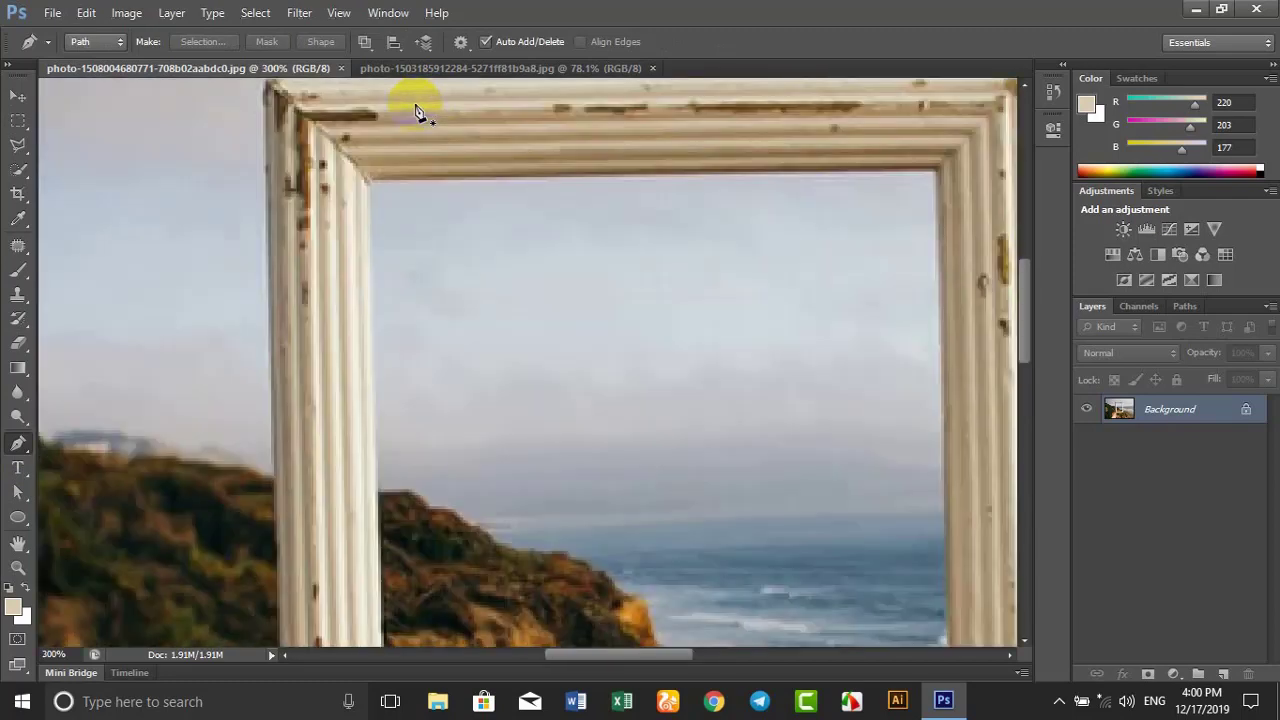
pyautogui.moveTo(614, 229); pyautogui.dragTo(486, 329)
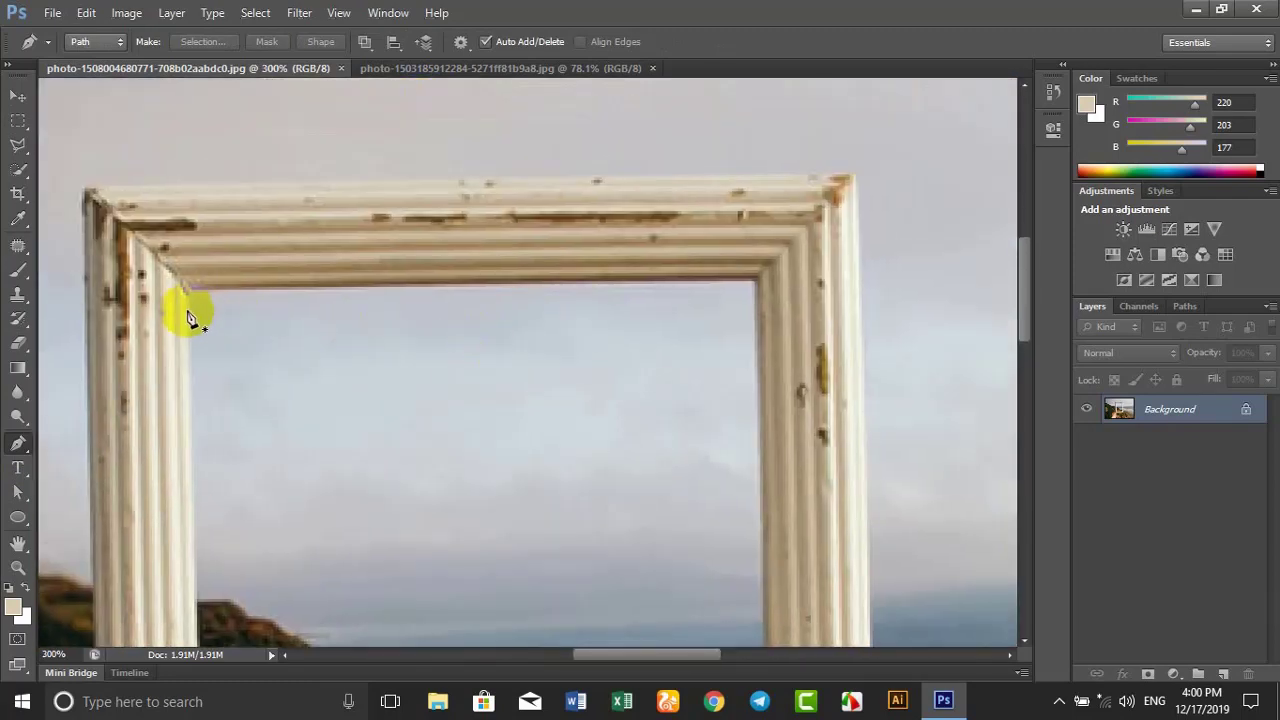
pyautogui.click(189, 301)
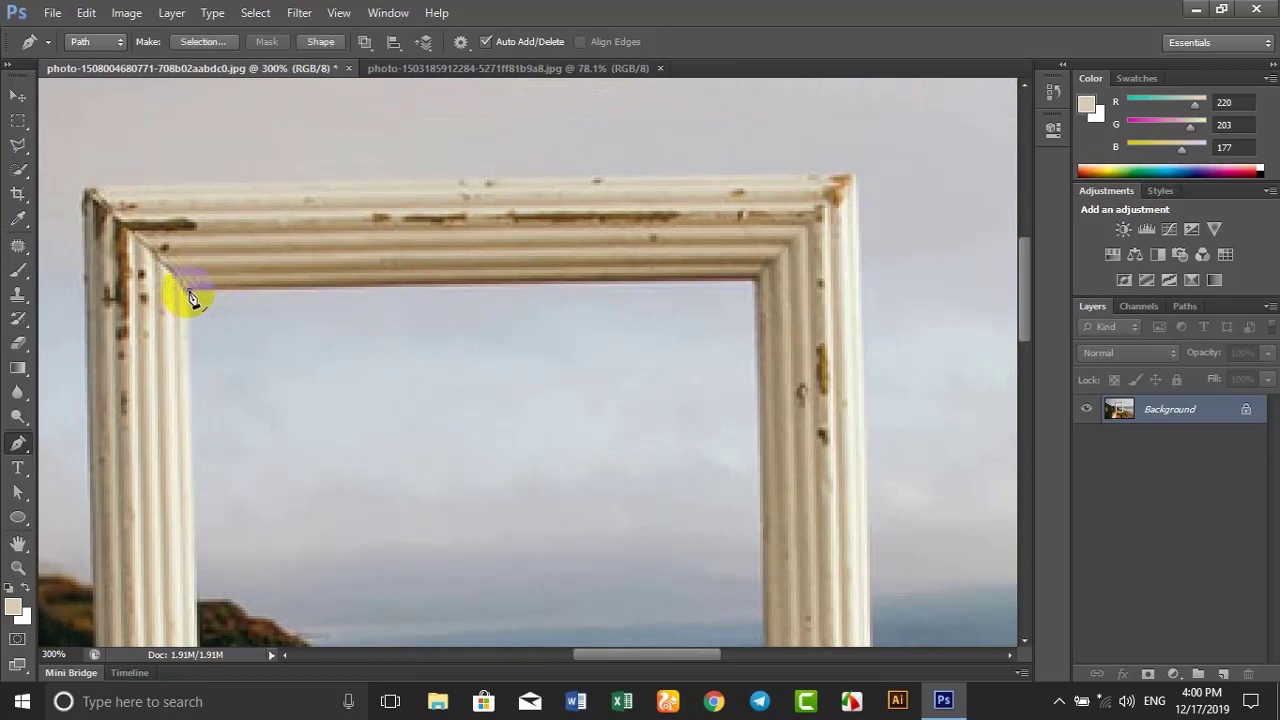
pyautogui.click(757, 288)
# Step: Extend the path to the opening's inner bottom-right and bottom-left corners
pyautogui.moveTo(815, 460); pyautogui.dragTo(803, 285)
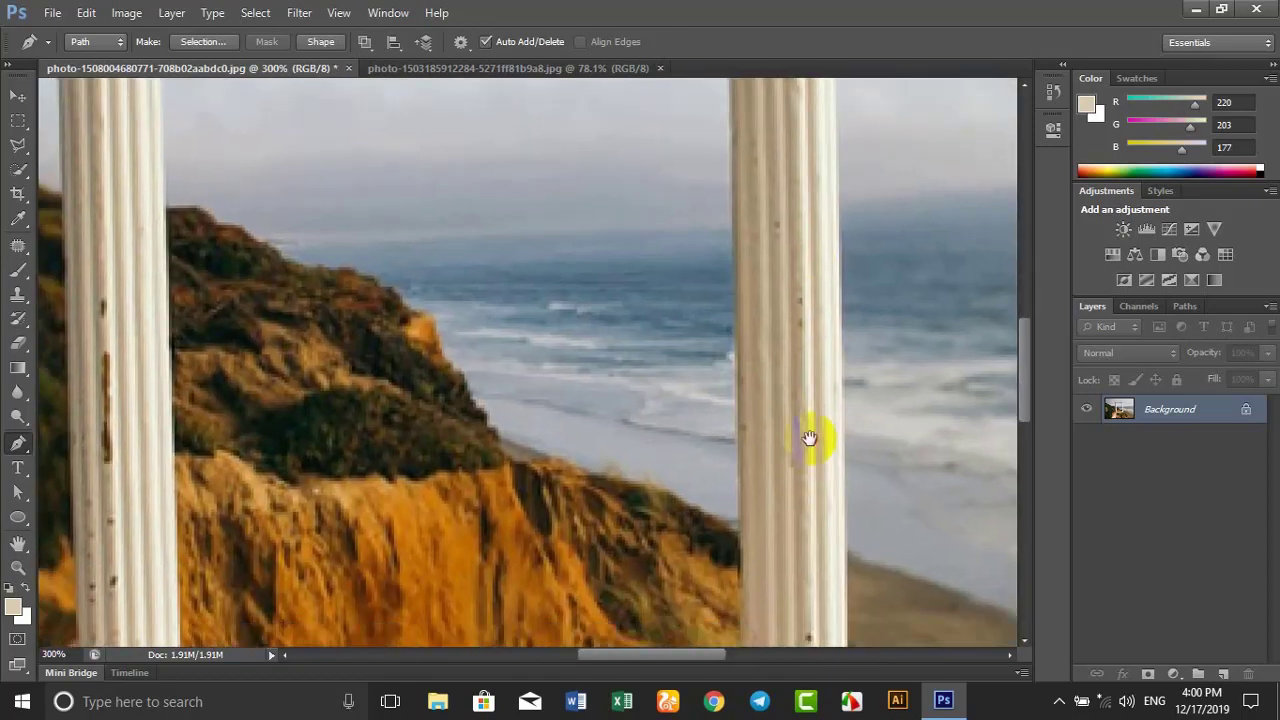
pyautogui.moveTo(817, 437); pyautogui.dragTo(817, 71)
pyautogui.click(748, 270)
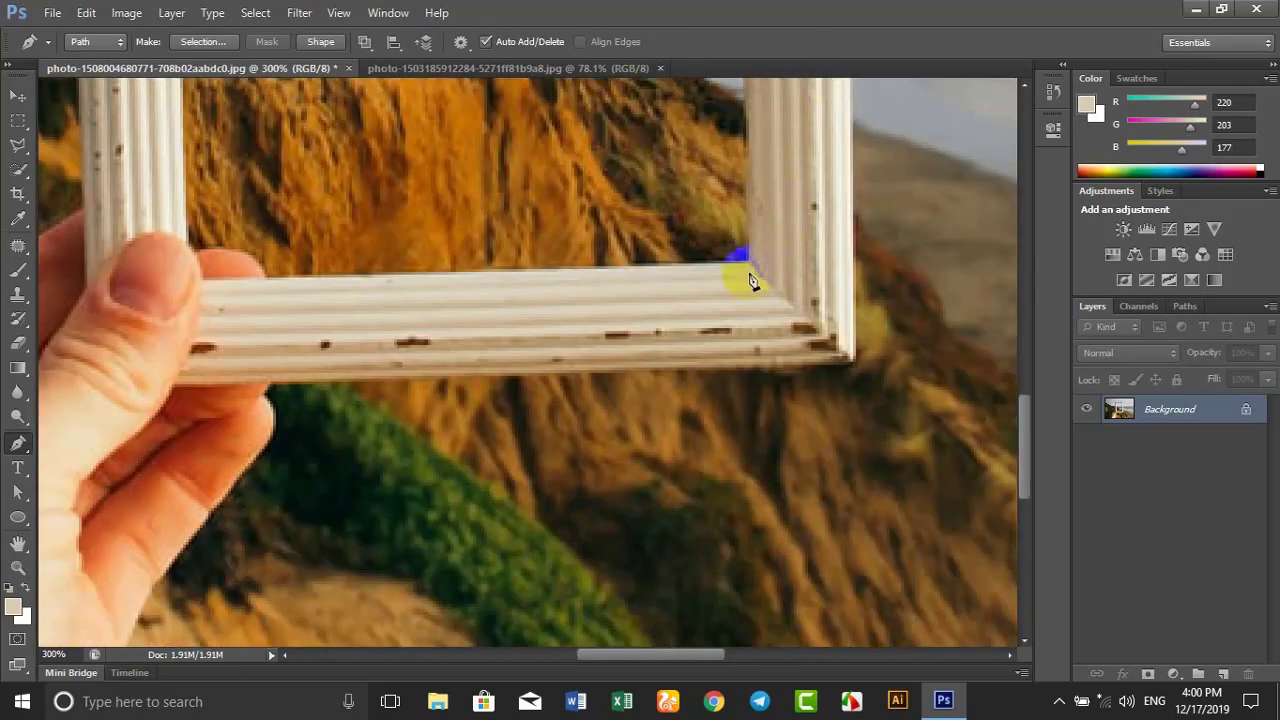
pyautogui.moveTo(449, 291); pyautogui.dragTo(706, 363)
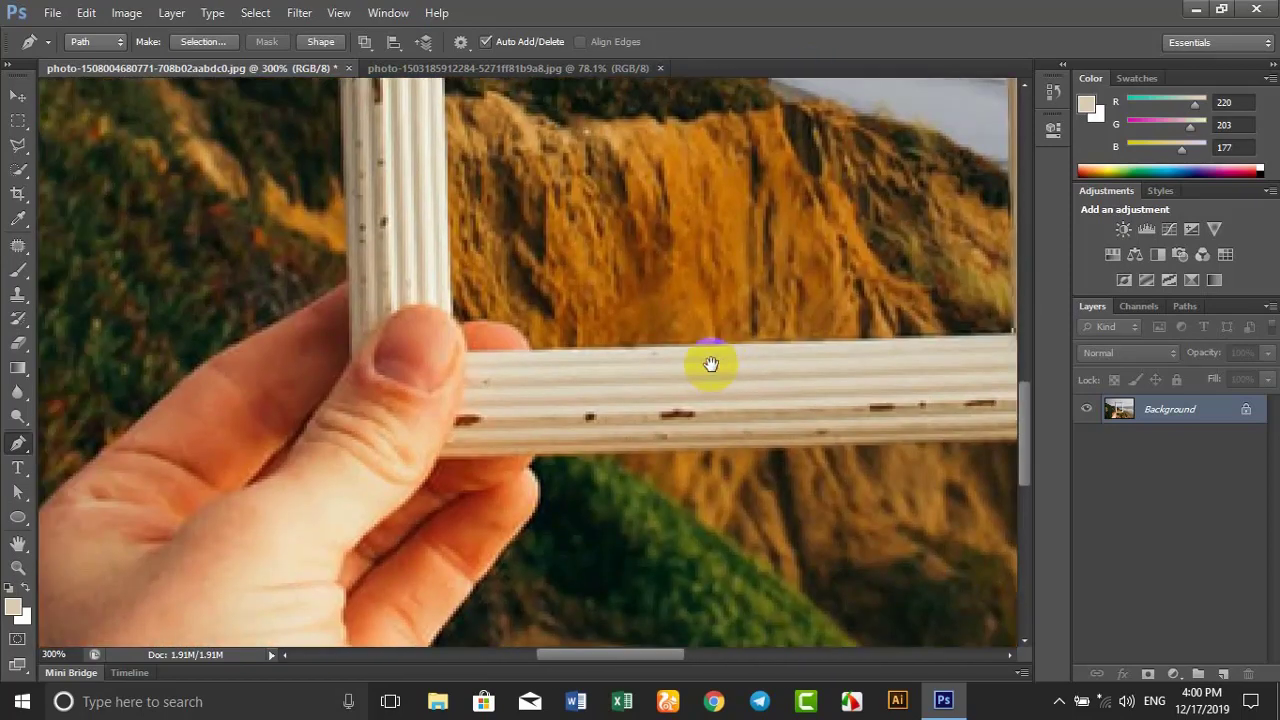
pyautogui.click(477, 357)
pyautogui.moveTo(477, 360); pyautogui.dragTo(457, 325)
pyautogui.click(449, 316)
pyautogui.moveTo(444, 312); pyautogui.dragTo(456, 280)
# Step: Close the path back at the inner top-left corner and zoom back out to 86.66%
pyautogui.scroll(5, 486, 540)
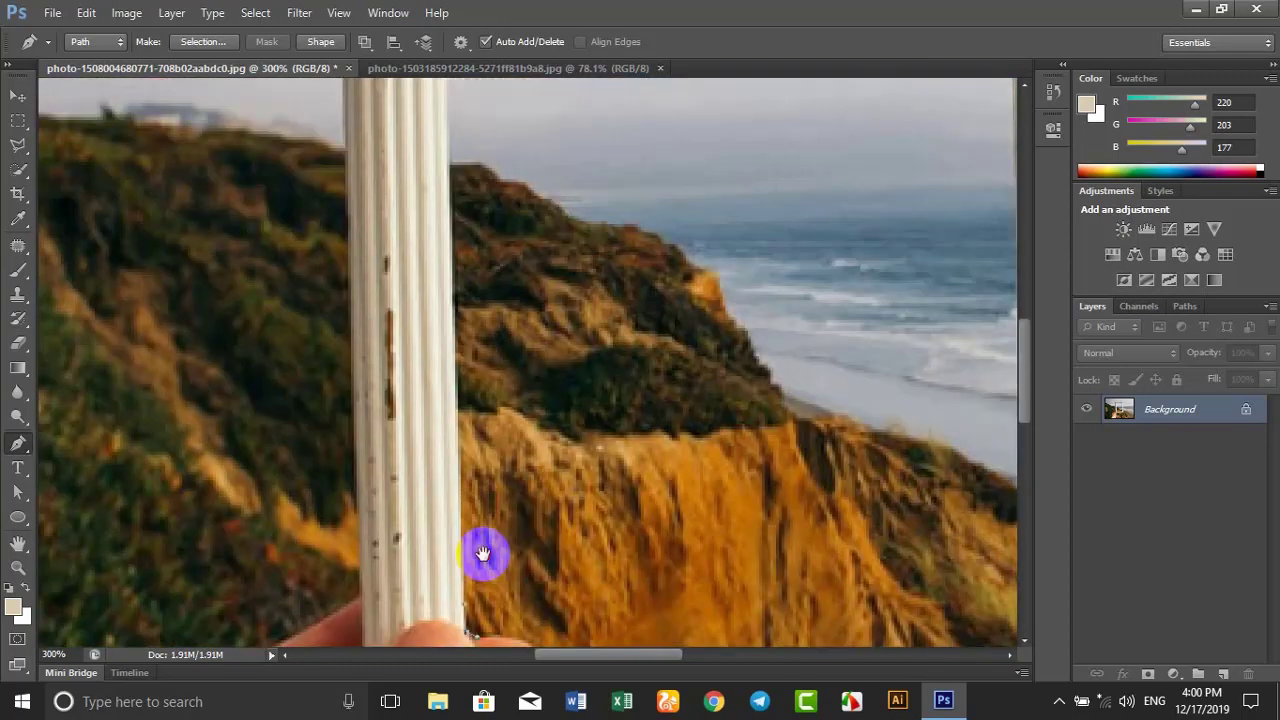
pyautogui.scroll(5, 491, 266)
pyautogui.scroll(3, 466, 451)
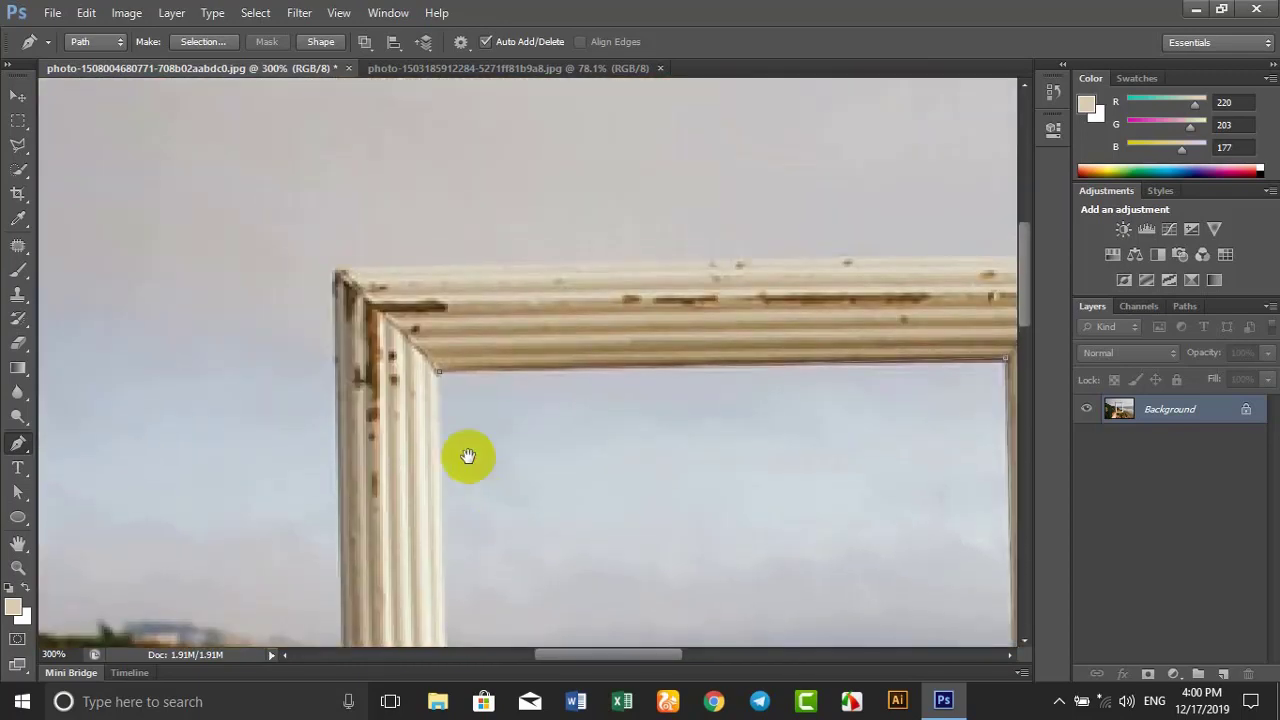
pyautogui.click(441, 376)
pyautogui.scroll(-4, 448, 388)
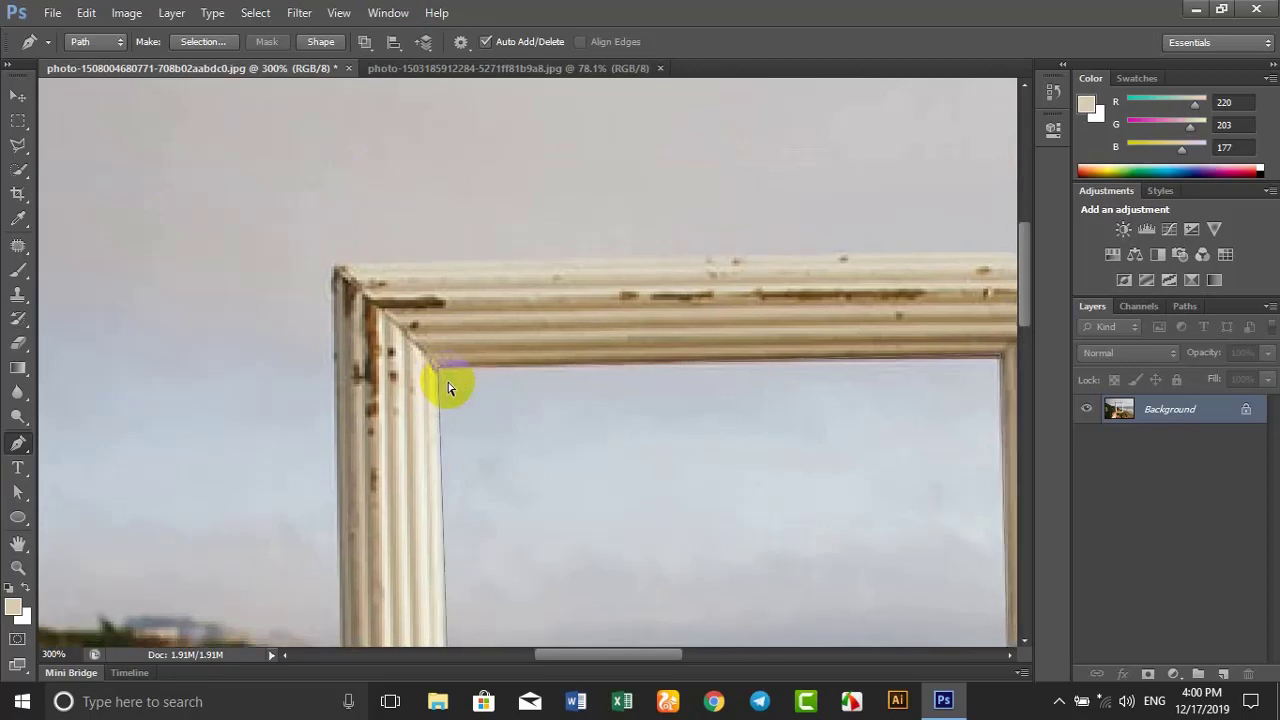
pyautogui.scroll(-4, 448, 388)
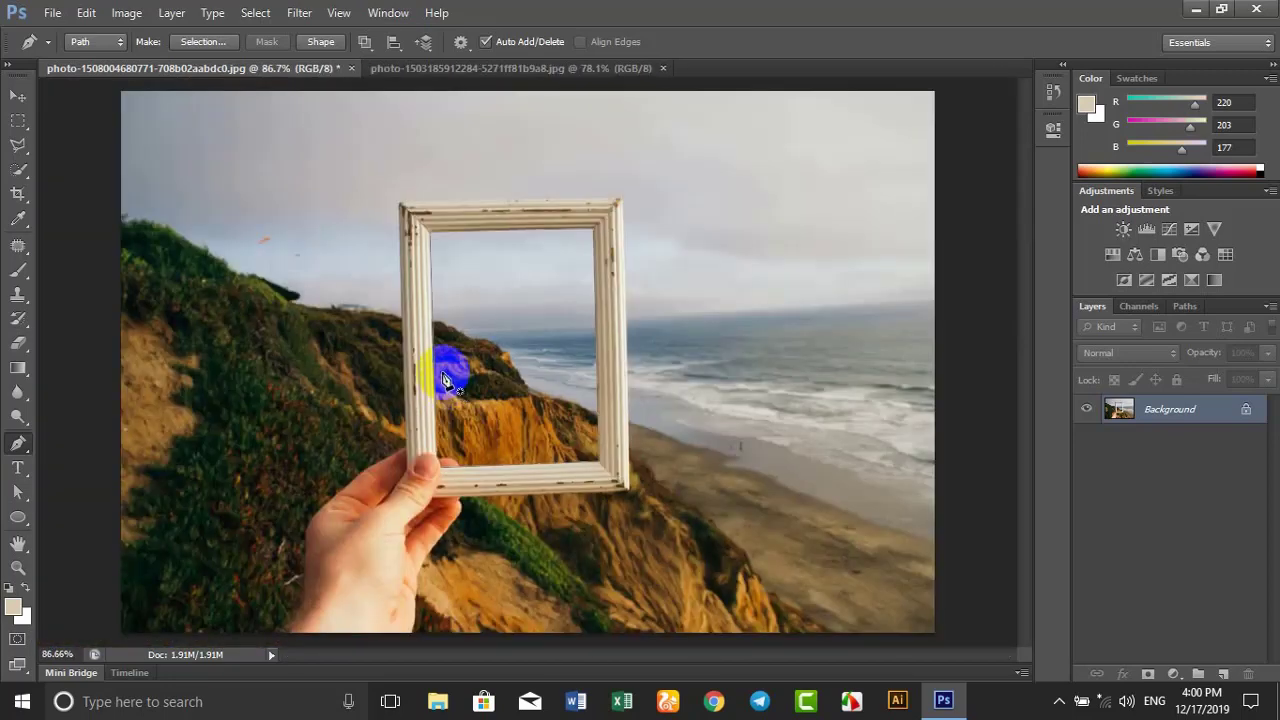
pyautogui.moveTo(445, 378); pyautogui.dragTo(471, 428)
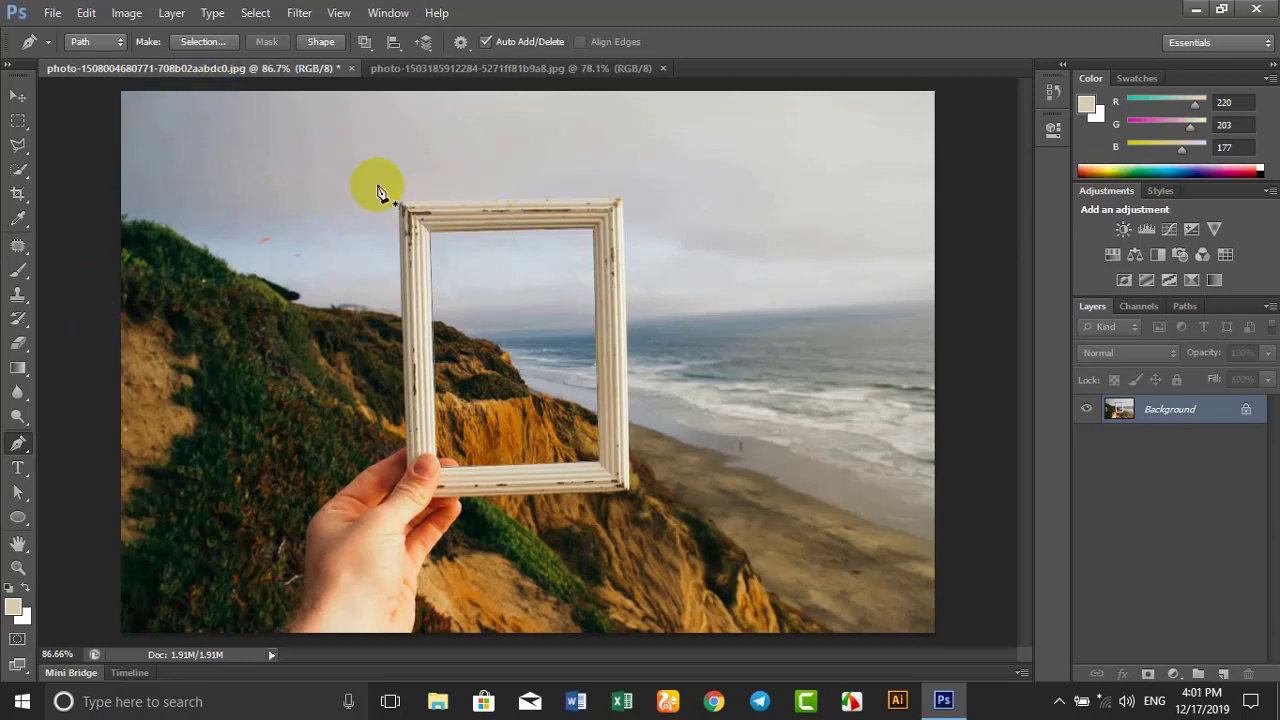
# Step: Convert the traced frame path into a selection with no feathering
pyautogui.click(252, 90)
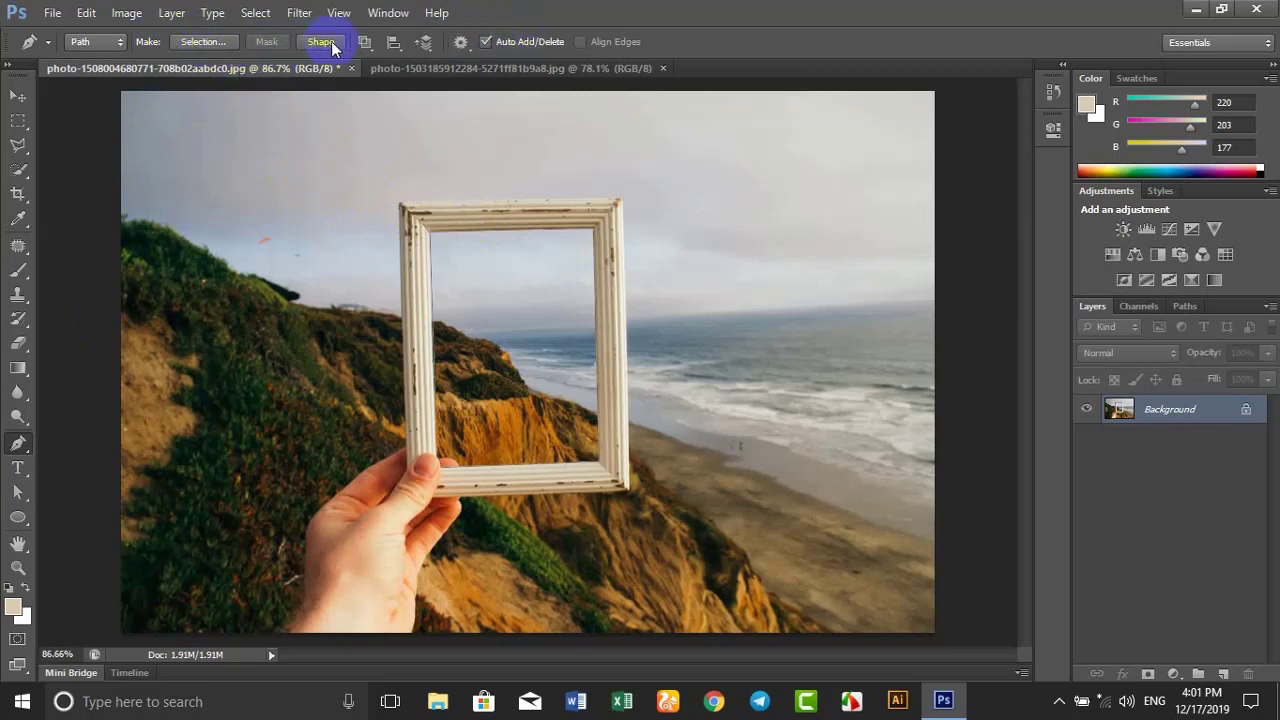
pyautogui.click(197, 45)
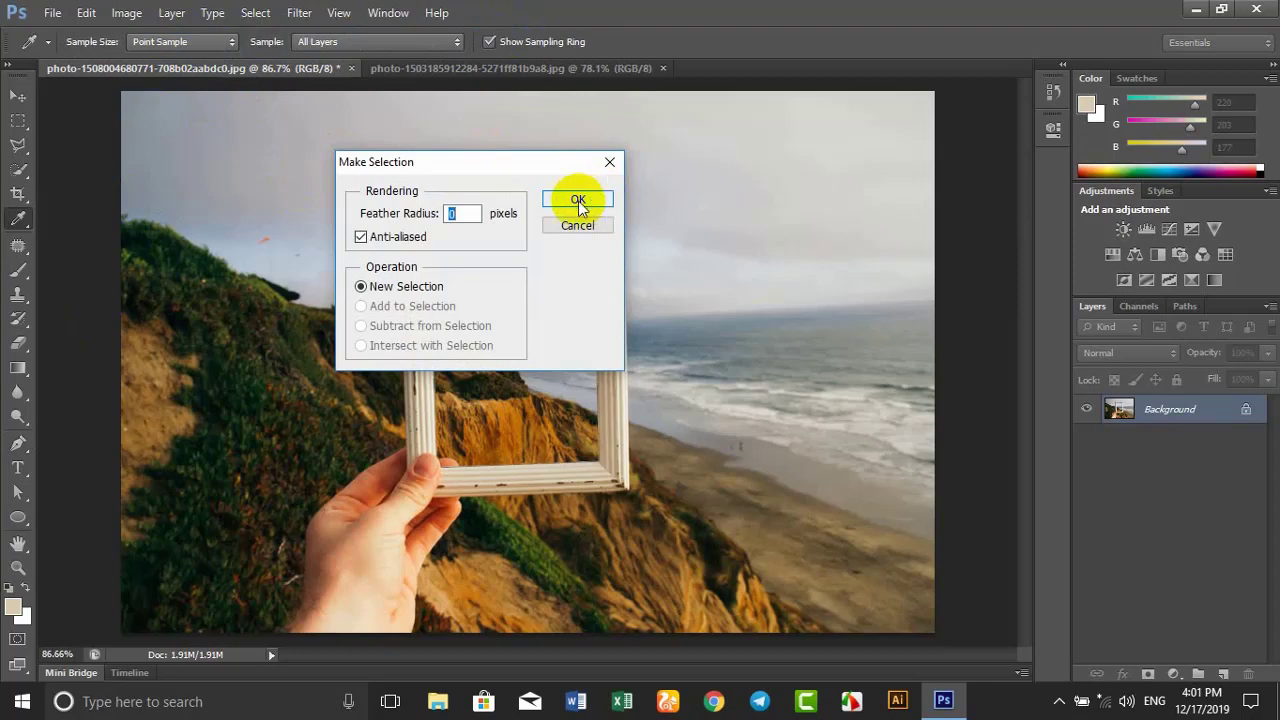
pyautogui.click(578, 201)
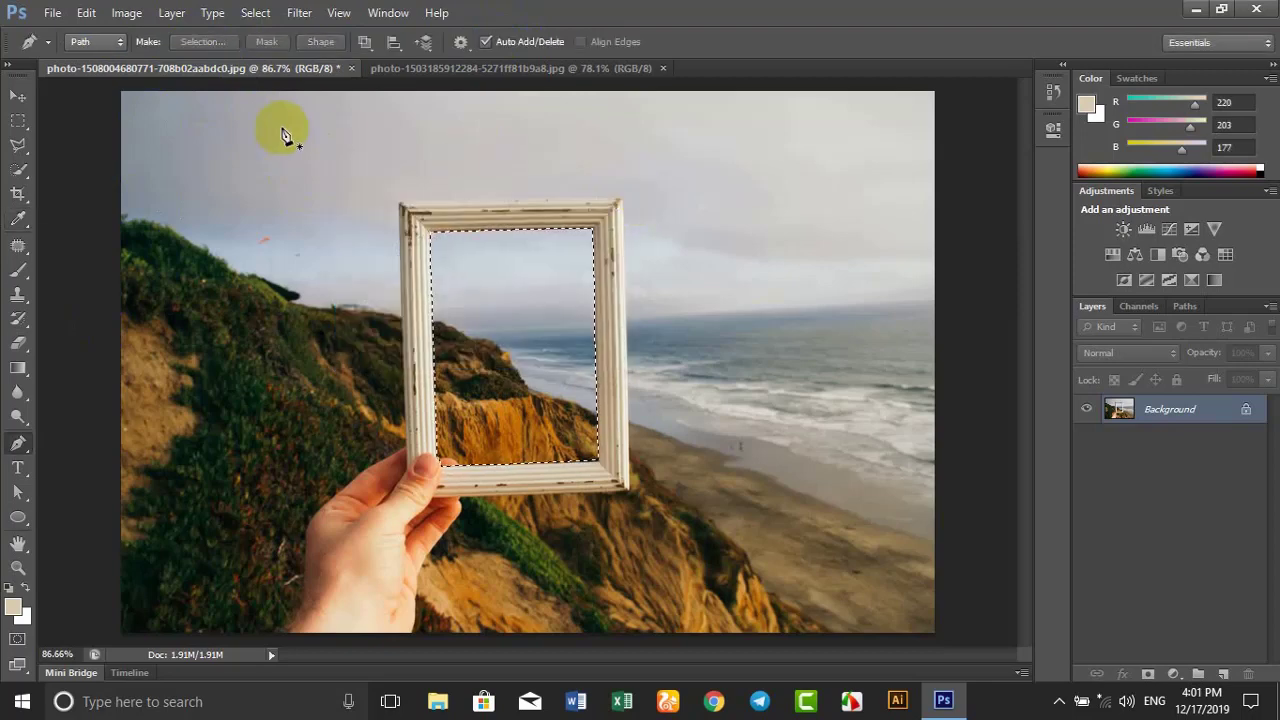
# Step: Feather the selection by 0.5 pixels
pyautogui.click(255, 13)
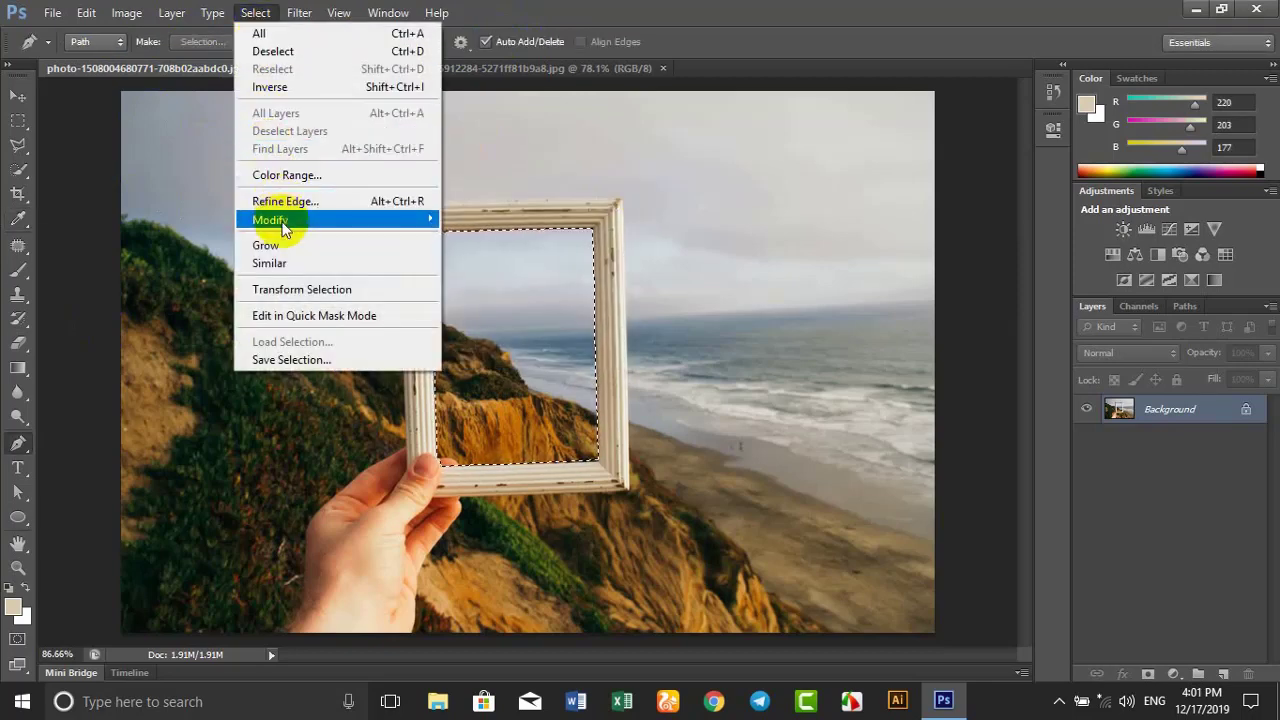
pyautogui.moveTo(270, 219)
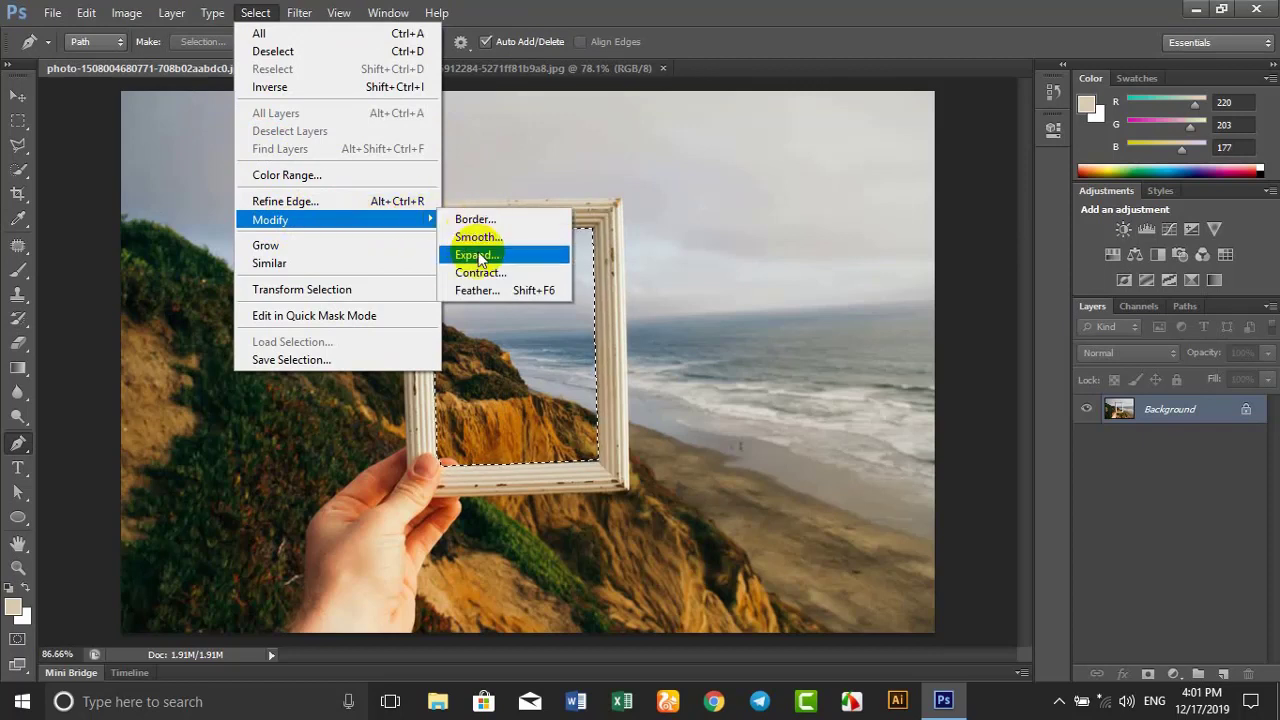
pyautogui.click(482, 289)
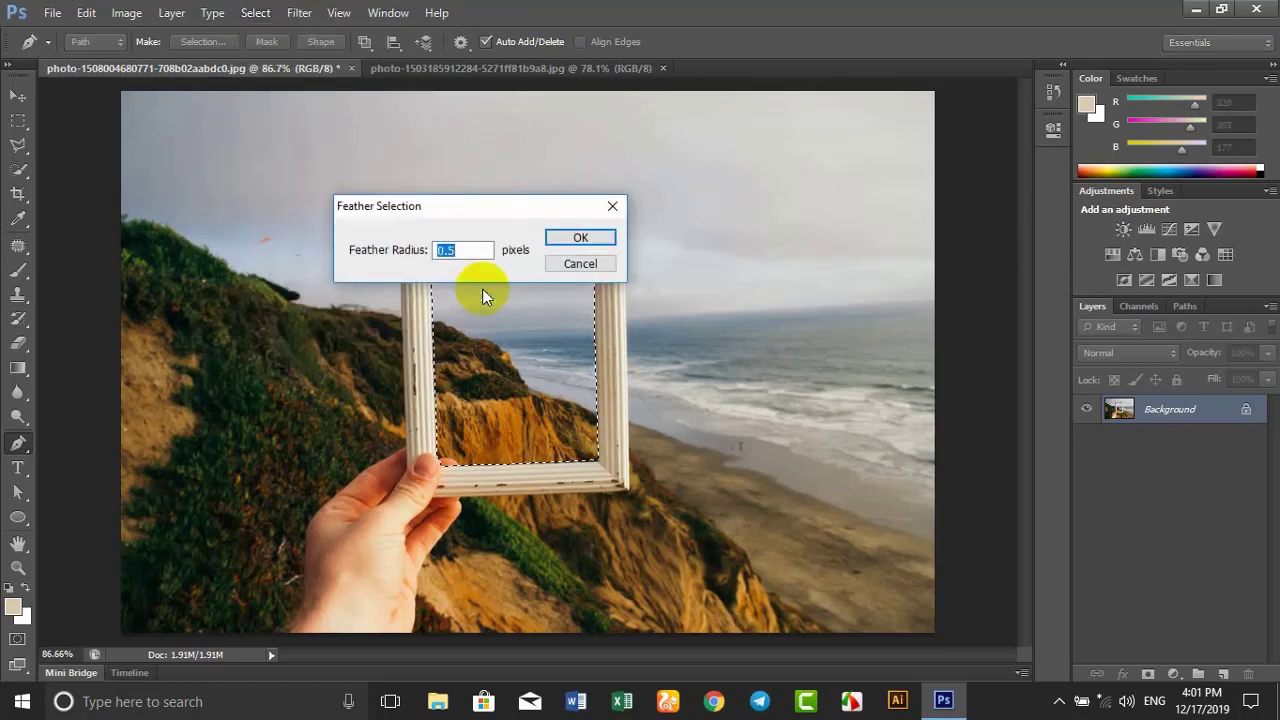
pyautogui.write('0.')
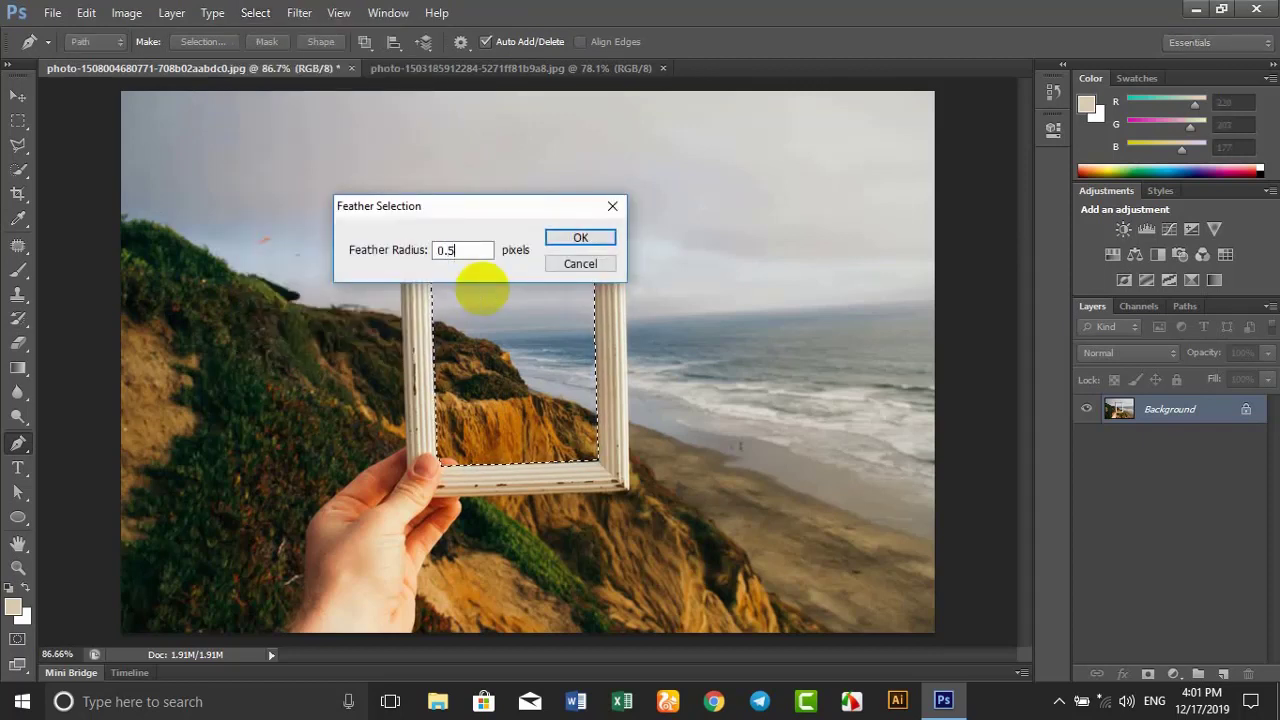
pyautogui.click(580, 237)
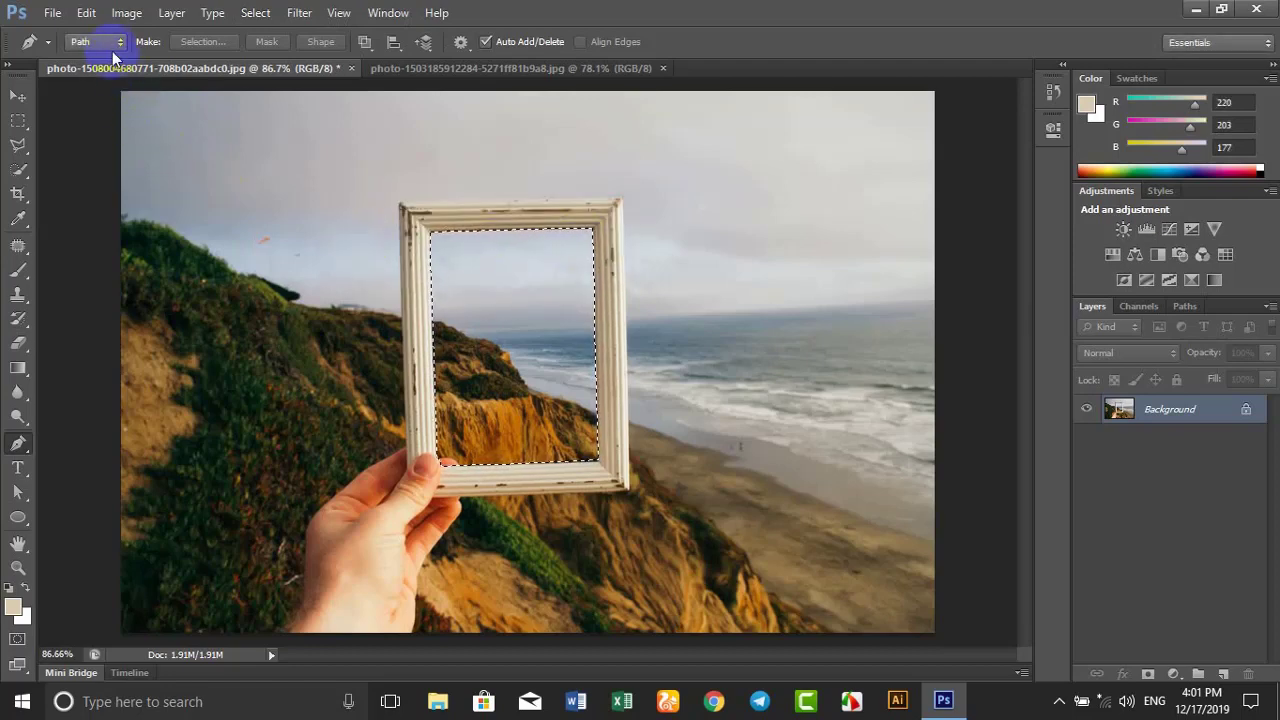
# Step: Paste the portrait into the frame selection as masked Layer 1 and enter Free Transform
pyautogui.click(86, 12)
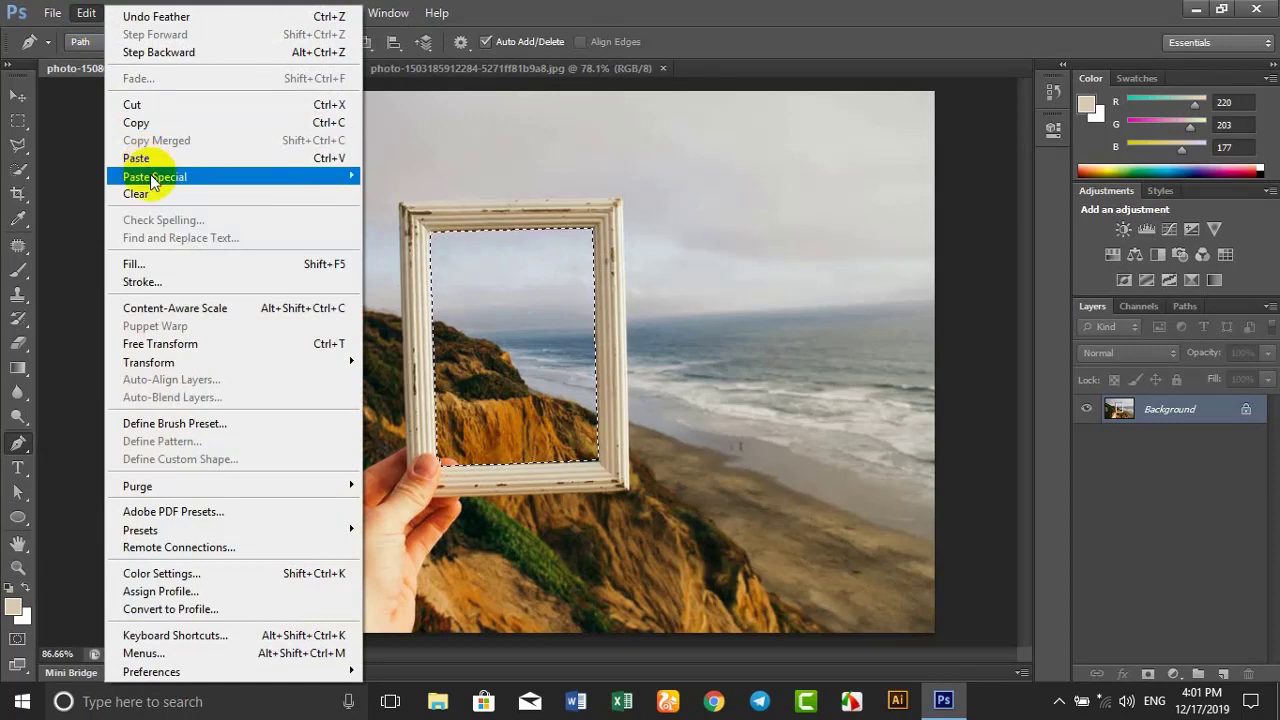
pyautogui.moveTo(155, 176)
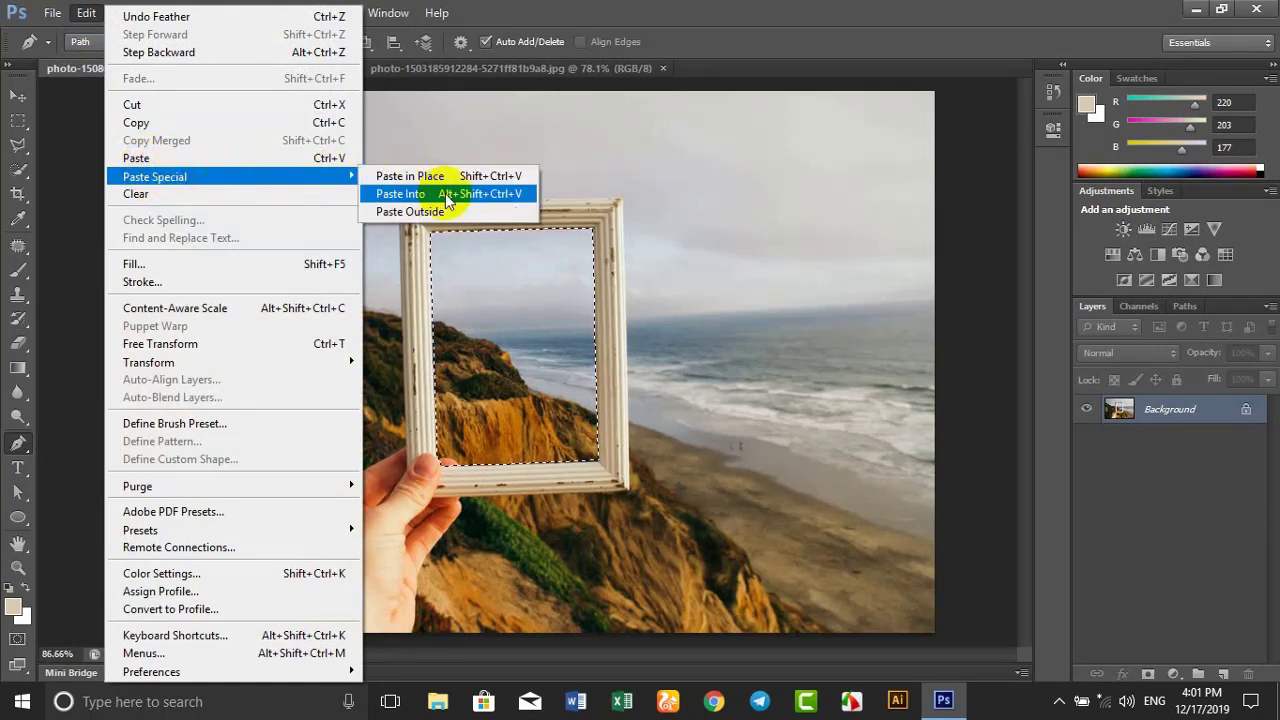
pyautogui.click(445, 193)
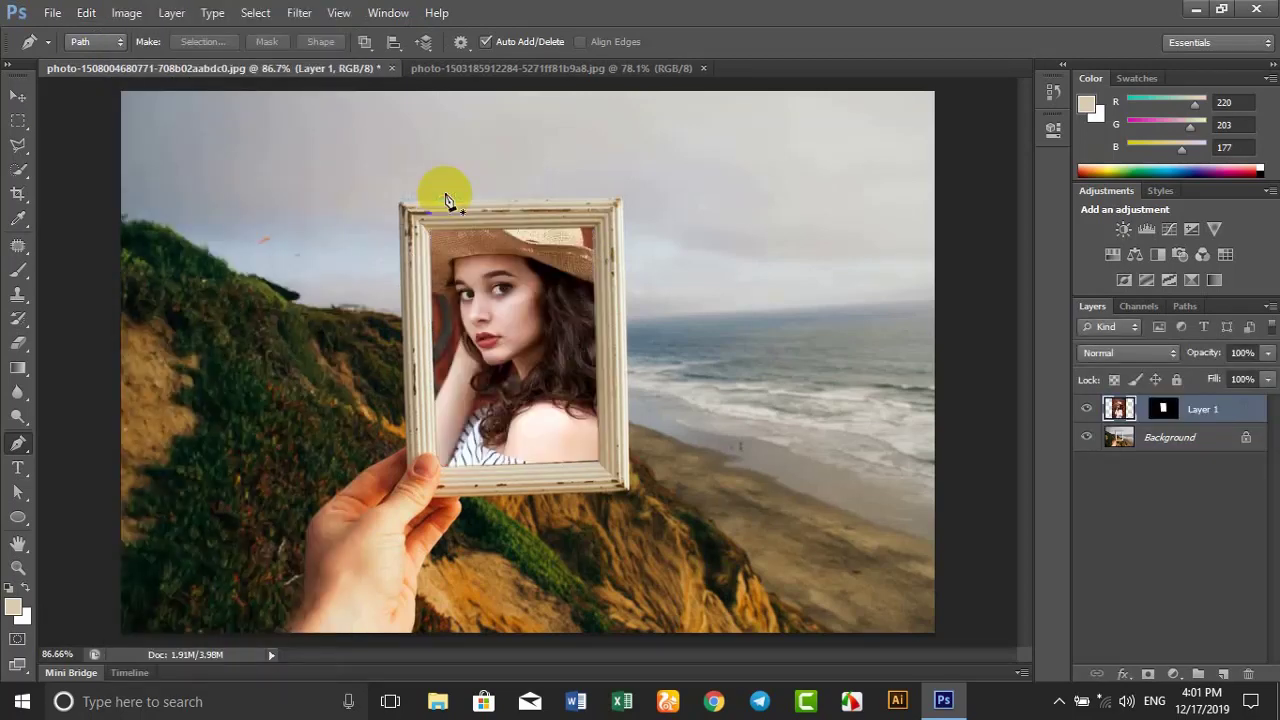
pyautogui.click(86, 14)
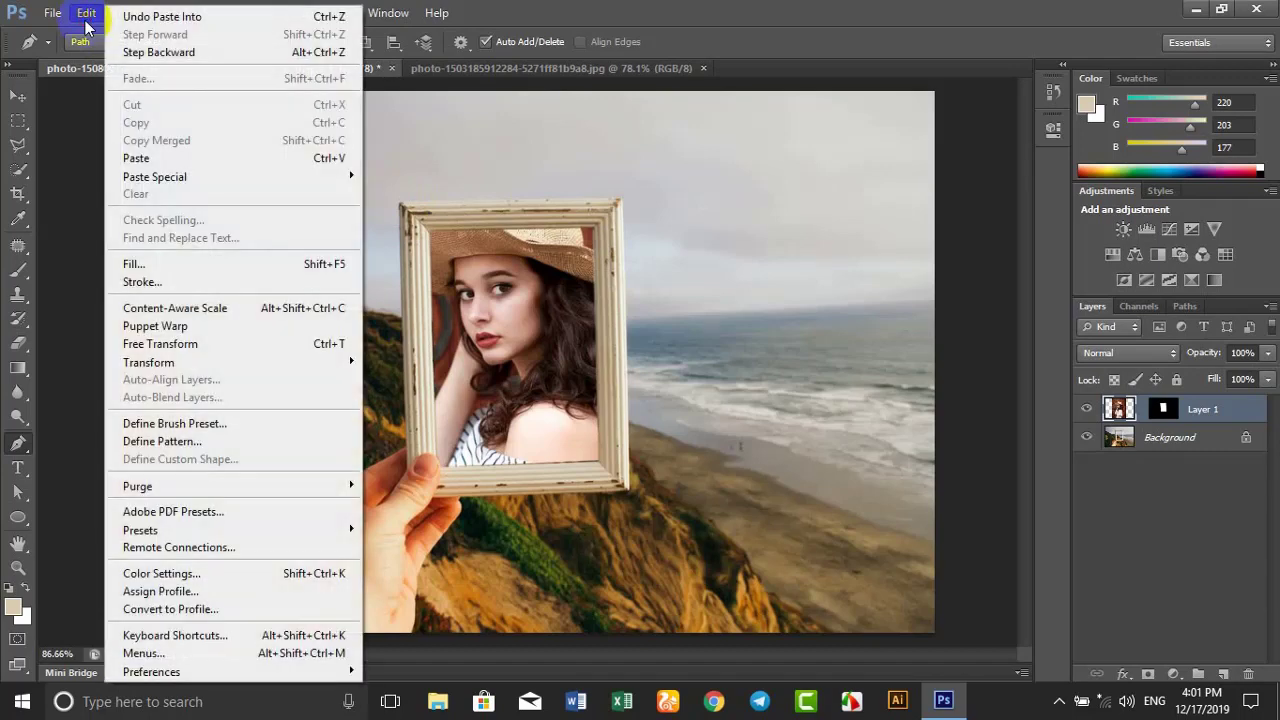
pyautogui.click(158, 346)
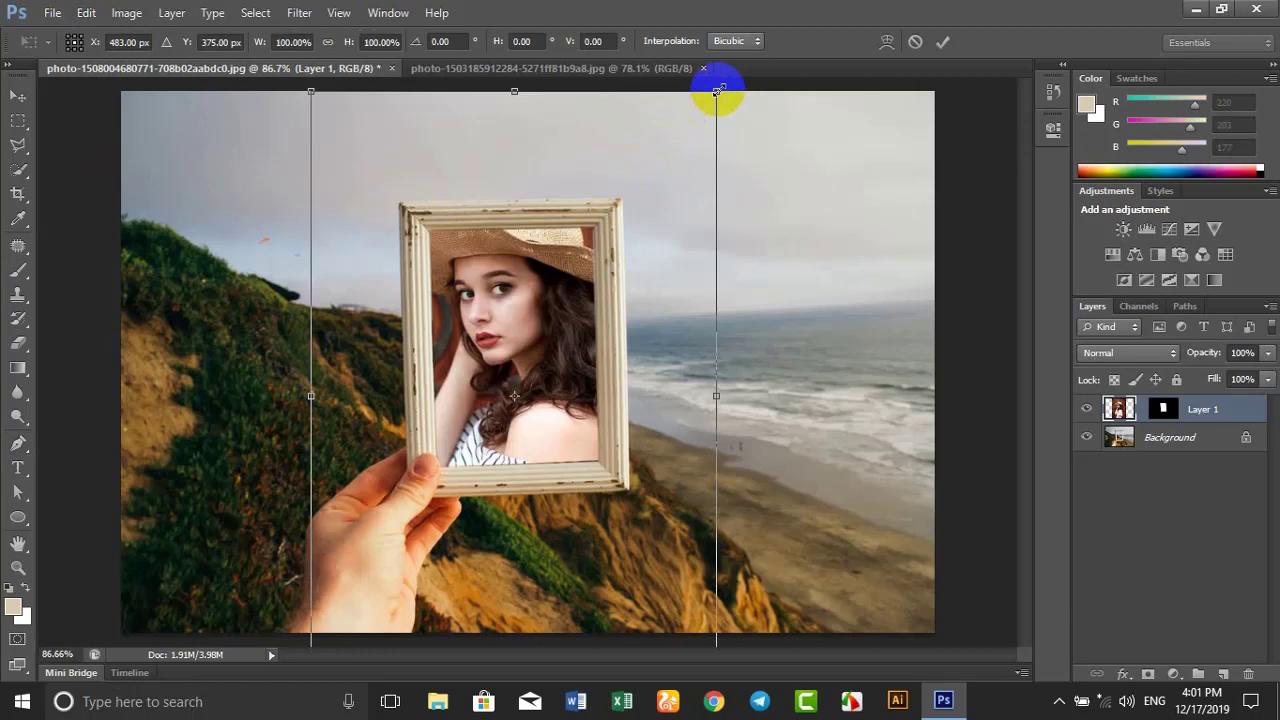
# Step: Scale the portrait to about 51%, nudge it up and slightly right, and commit the transform
pyautogui.click(718, 90)
pyautogui.moveTo(718, 90); pyautogui.dragTo(634, 245)
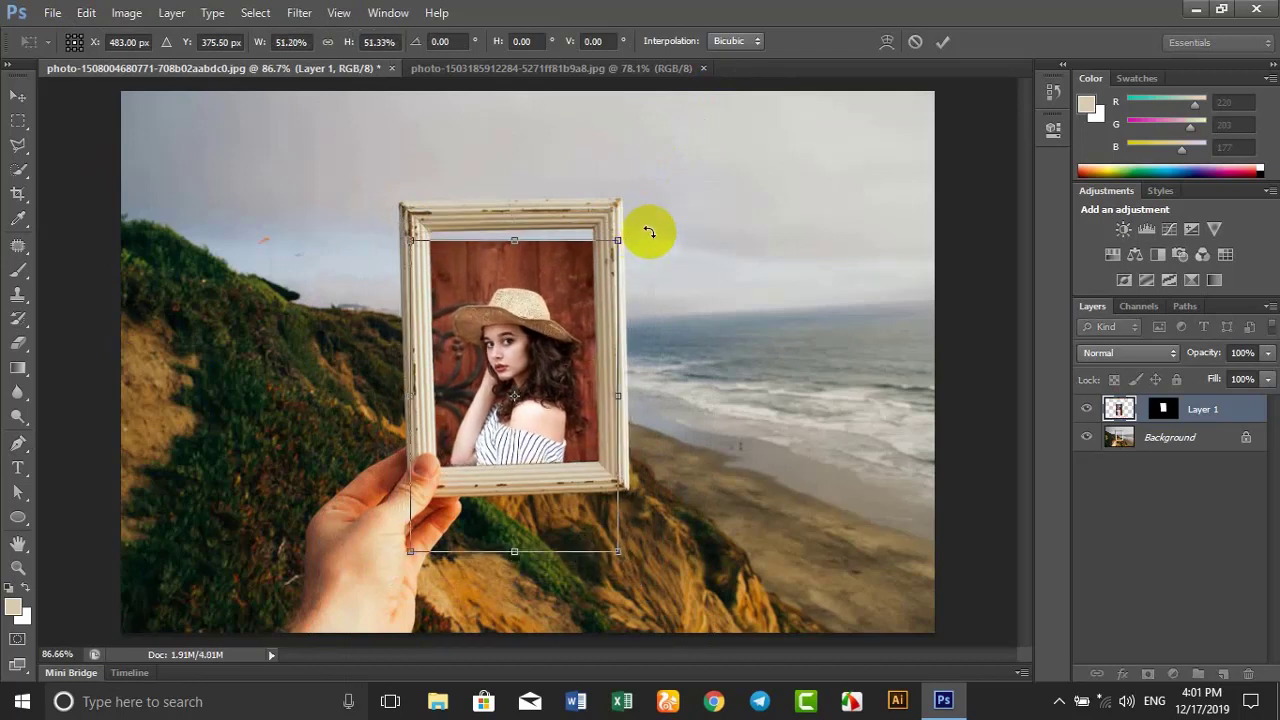
pyautogui.hotkey('shift', 'Up')
pyautogui.hotkey('shift', 'Up')
pyautogui.press('Up')
pyautogui.press('Up')
pyautogui.press('Up')
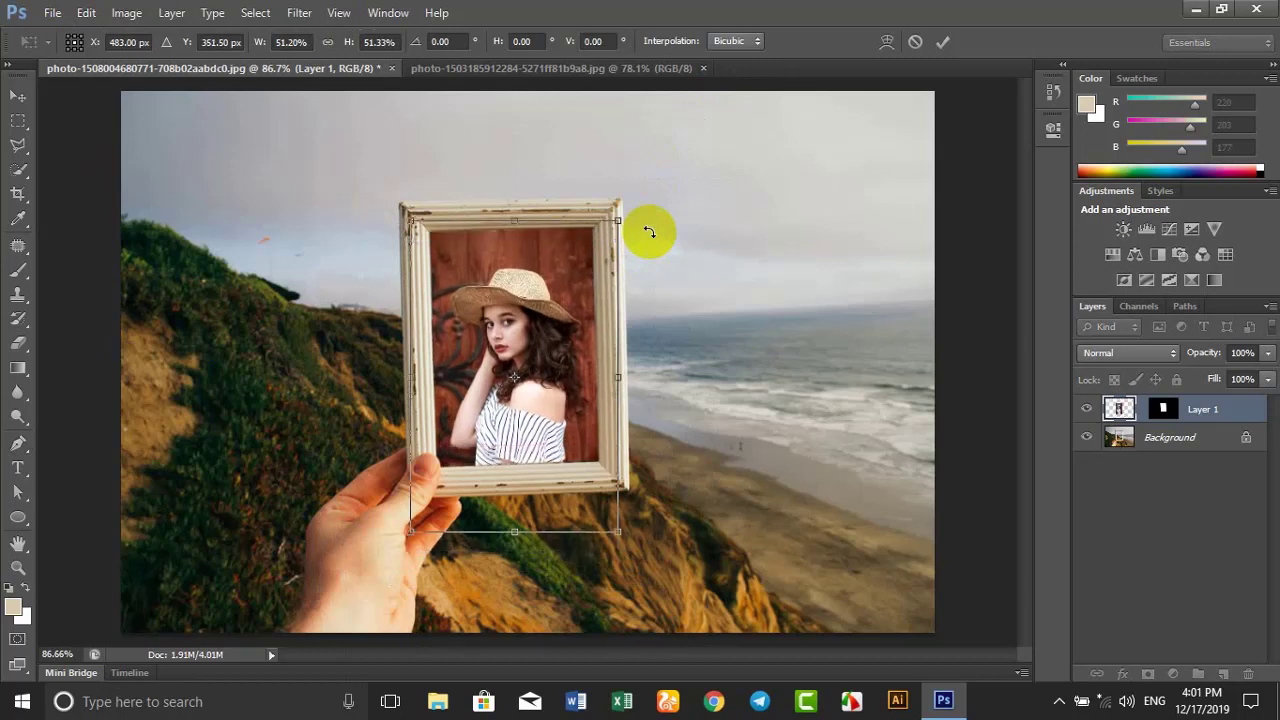
pyautogui.press('Up')
pyautogui.press('Up')
pyautogui.press('Up')
pyautogui.press('Up')
pyautogui.press('Up')
pyautogui.press('Up')
pyautogui.press('Up')
pyautogui.press('Up')
pyautogui.press('Up')
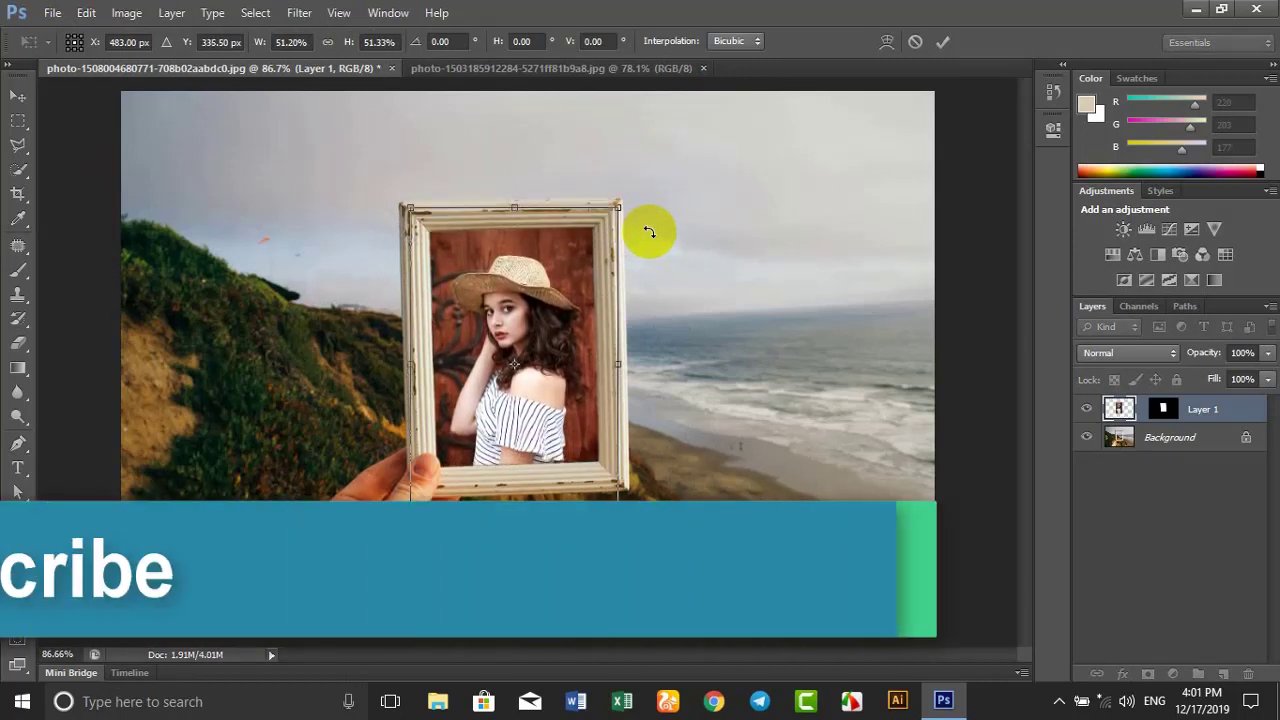
pyautogui.press('Up')
pyautogui.press('Up')
pyautogui.press('Up')
pyautogui.press('Up')
pyautogui.press('Up')
pyautogui.press('Up')
pyautogui.press('Up')
pyautogui.press('Up')
pyautogui.press('Up')
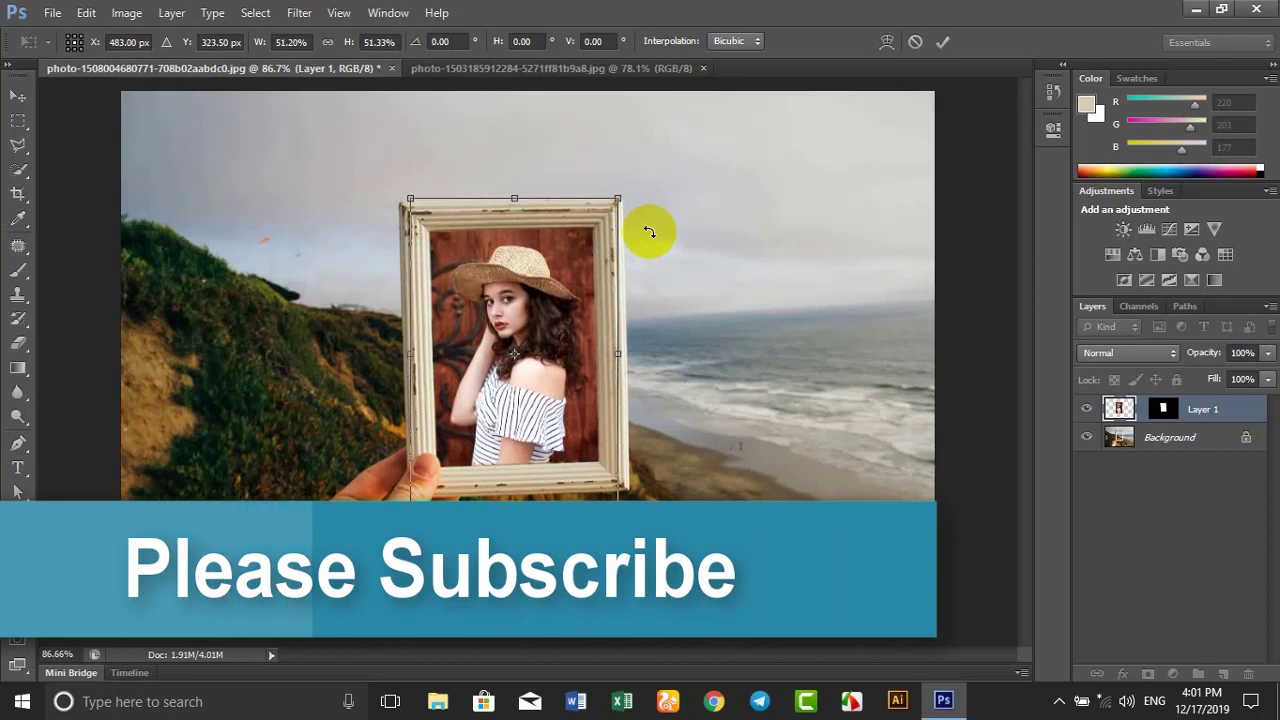
pyautogui.press('Up')
pyautogui.press('Up')
pyautogui.press('Up')
pyautogui.press('Up')
pyautogui.press('Up')
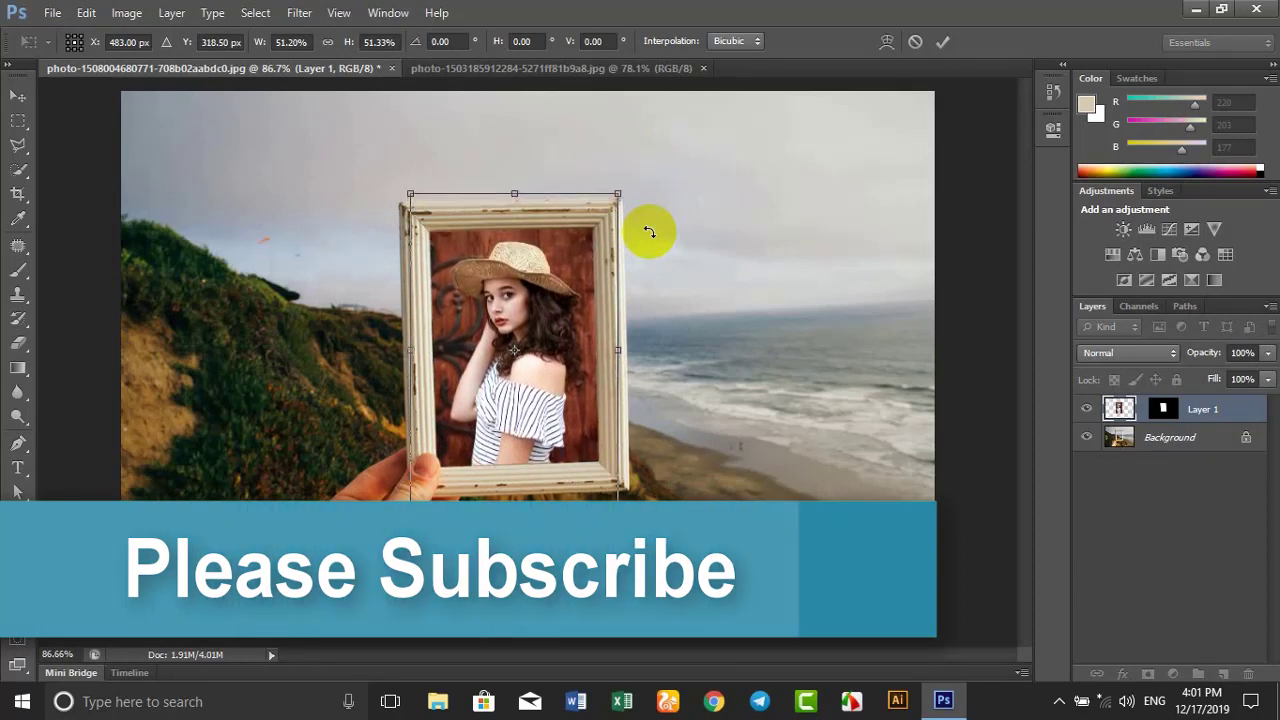
pyautogui.press('Right')
pyautogui.press('Right')
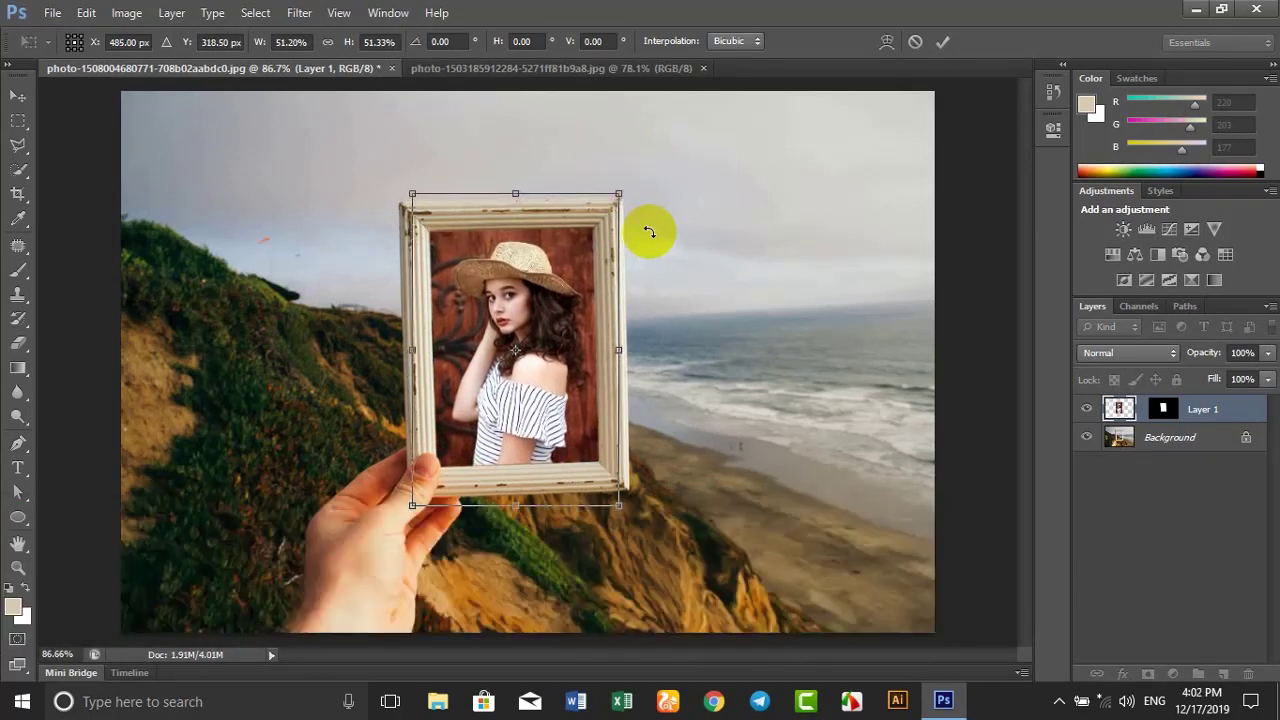
pyautogui.click(940, 42)
pyautogui.press('p')
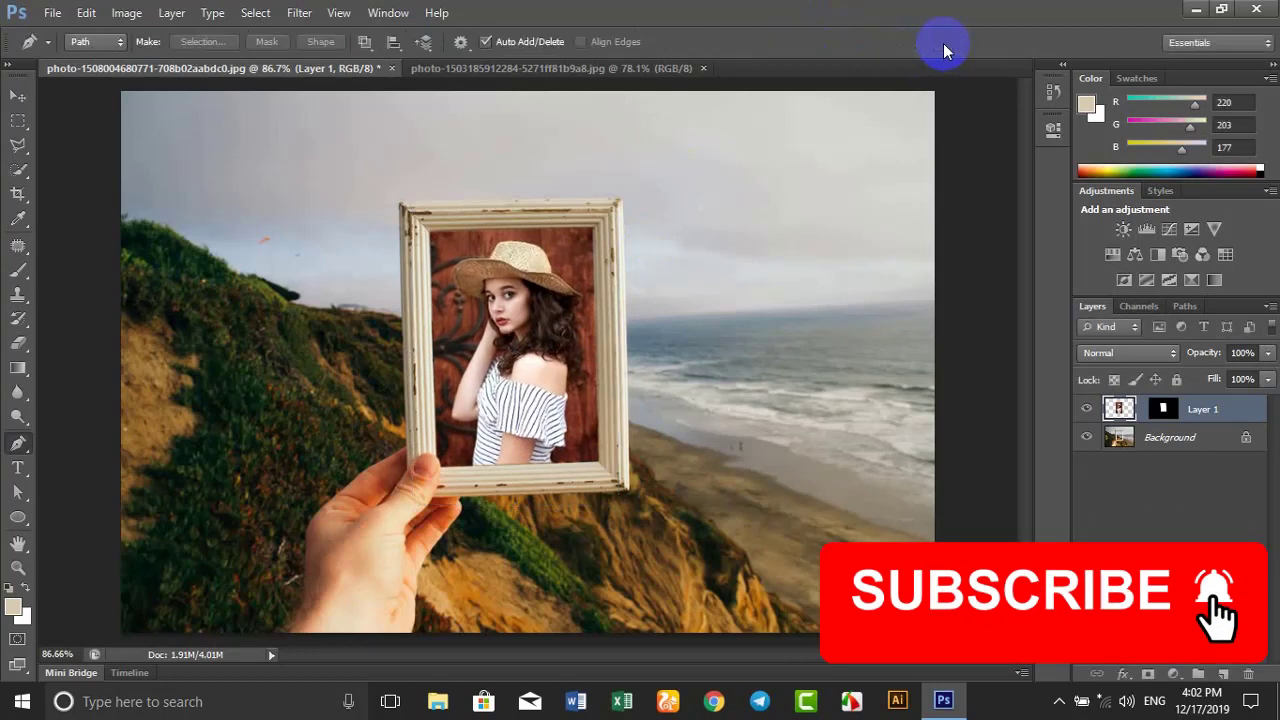